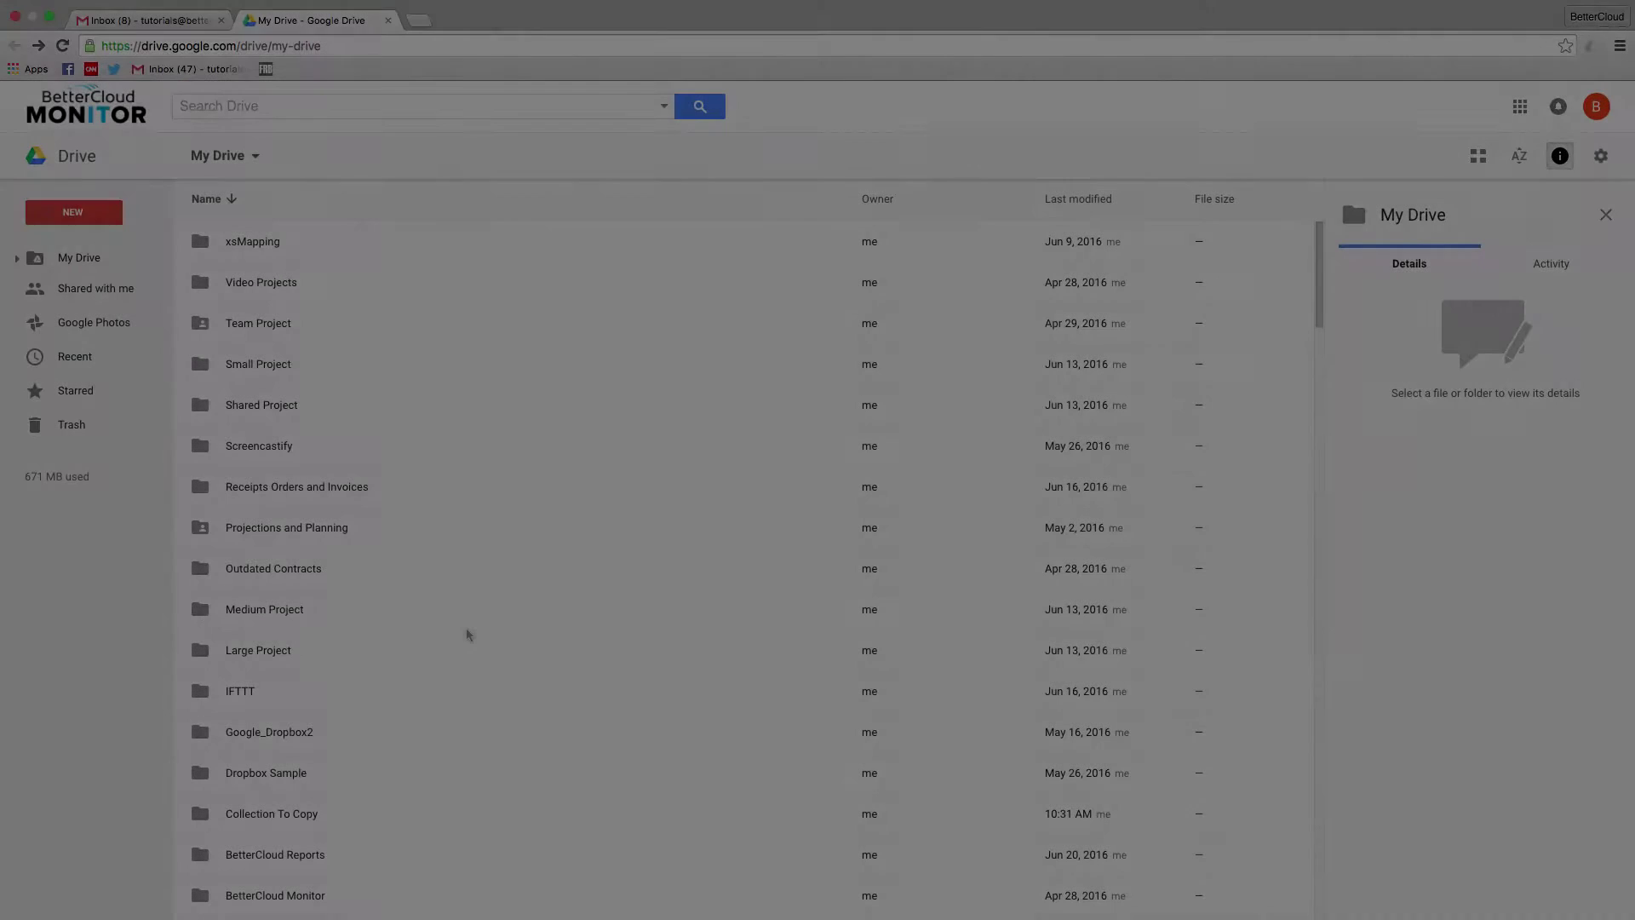
scroll(466, 627, down, 5)
scroll(466, 632, down, 3)
scroll(325, 537, up, 4)
scroll(323, 537, down, 5)
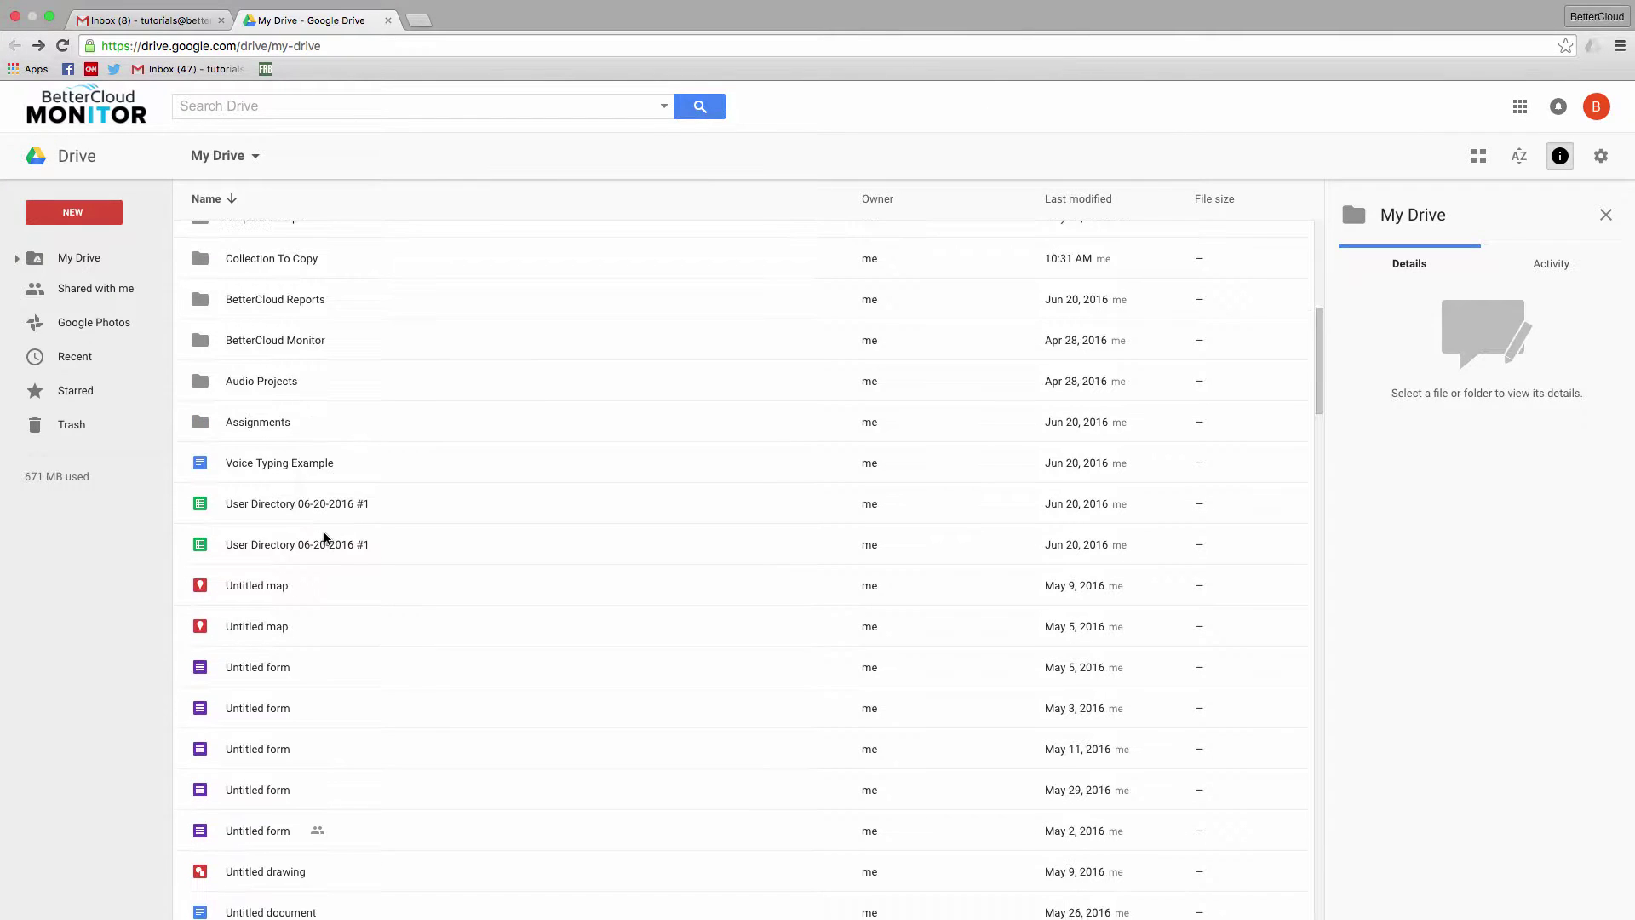
- Bring up the Voice Typing Example document's actions menu, then dismiss it
right_click(293, 469)
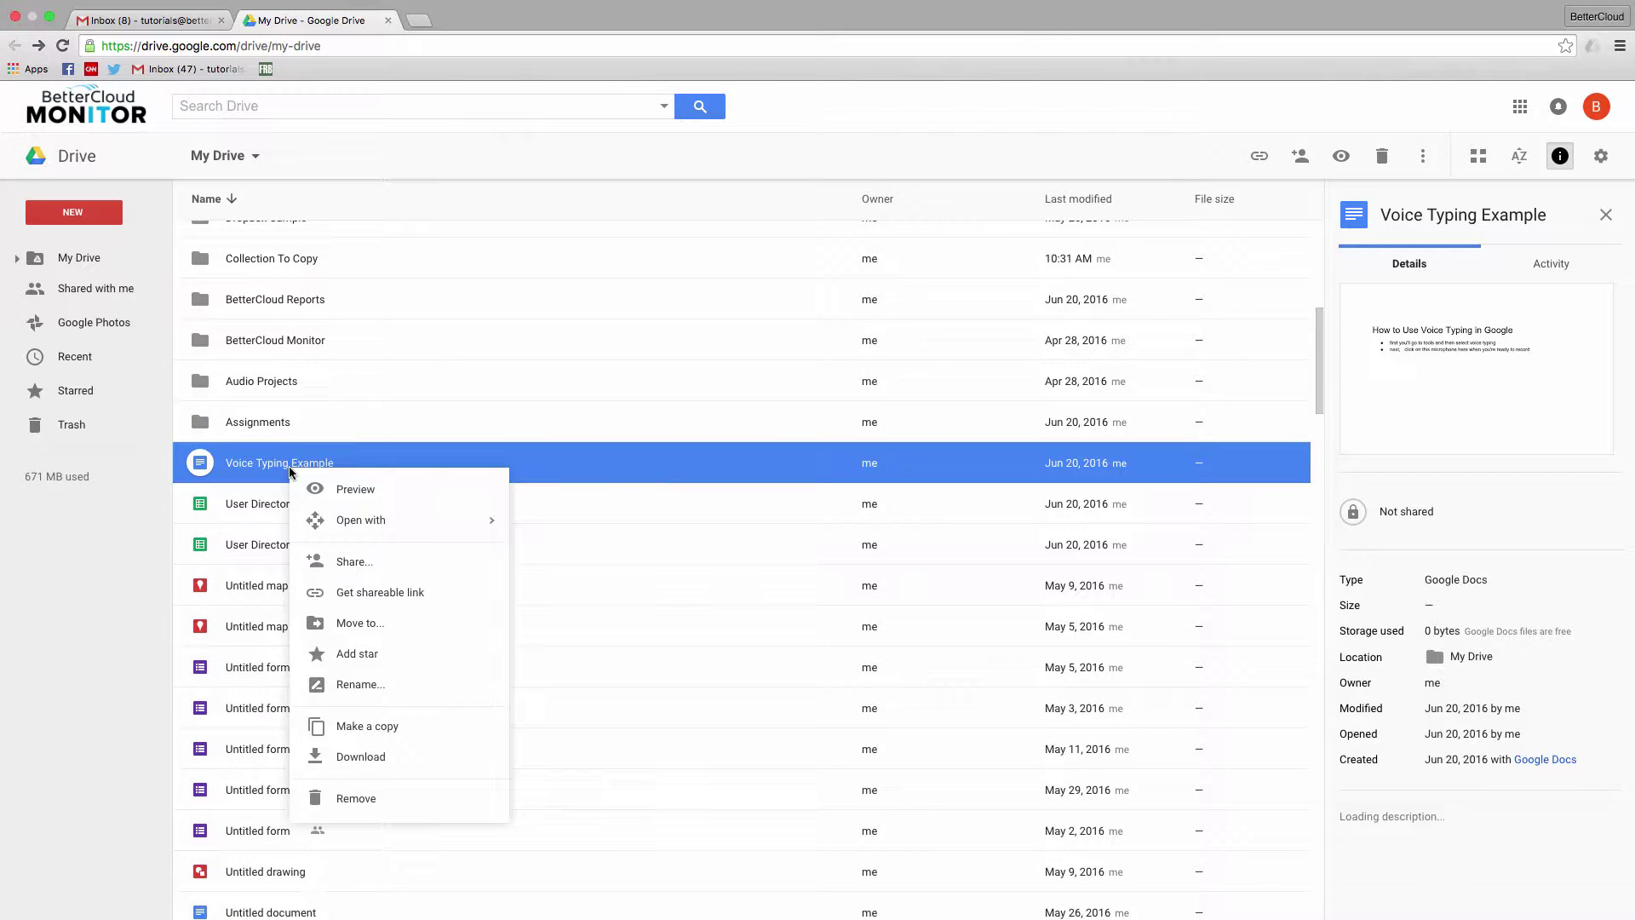
click(120, 587)
scroll(362, 498, up, 5)
scroll(351, 615, down, 5)
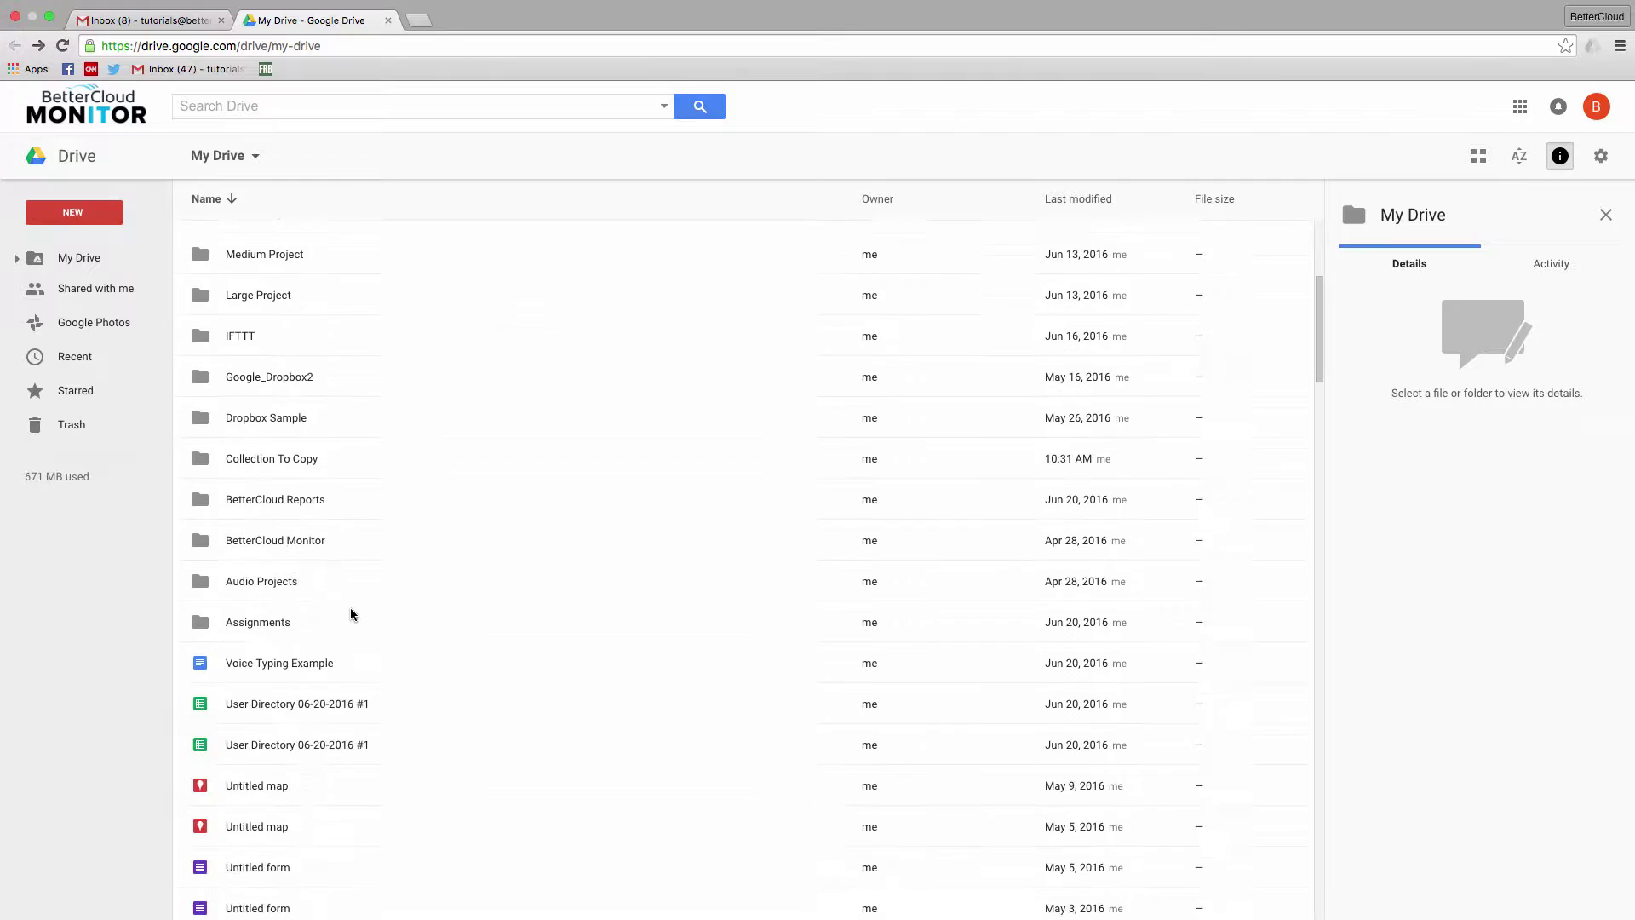
- Make a copy of the Voice Typing Example document
right_click(293, 516)
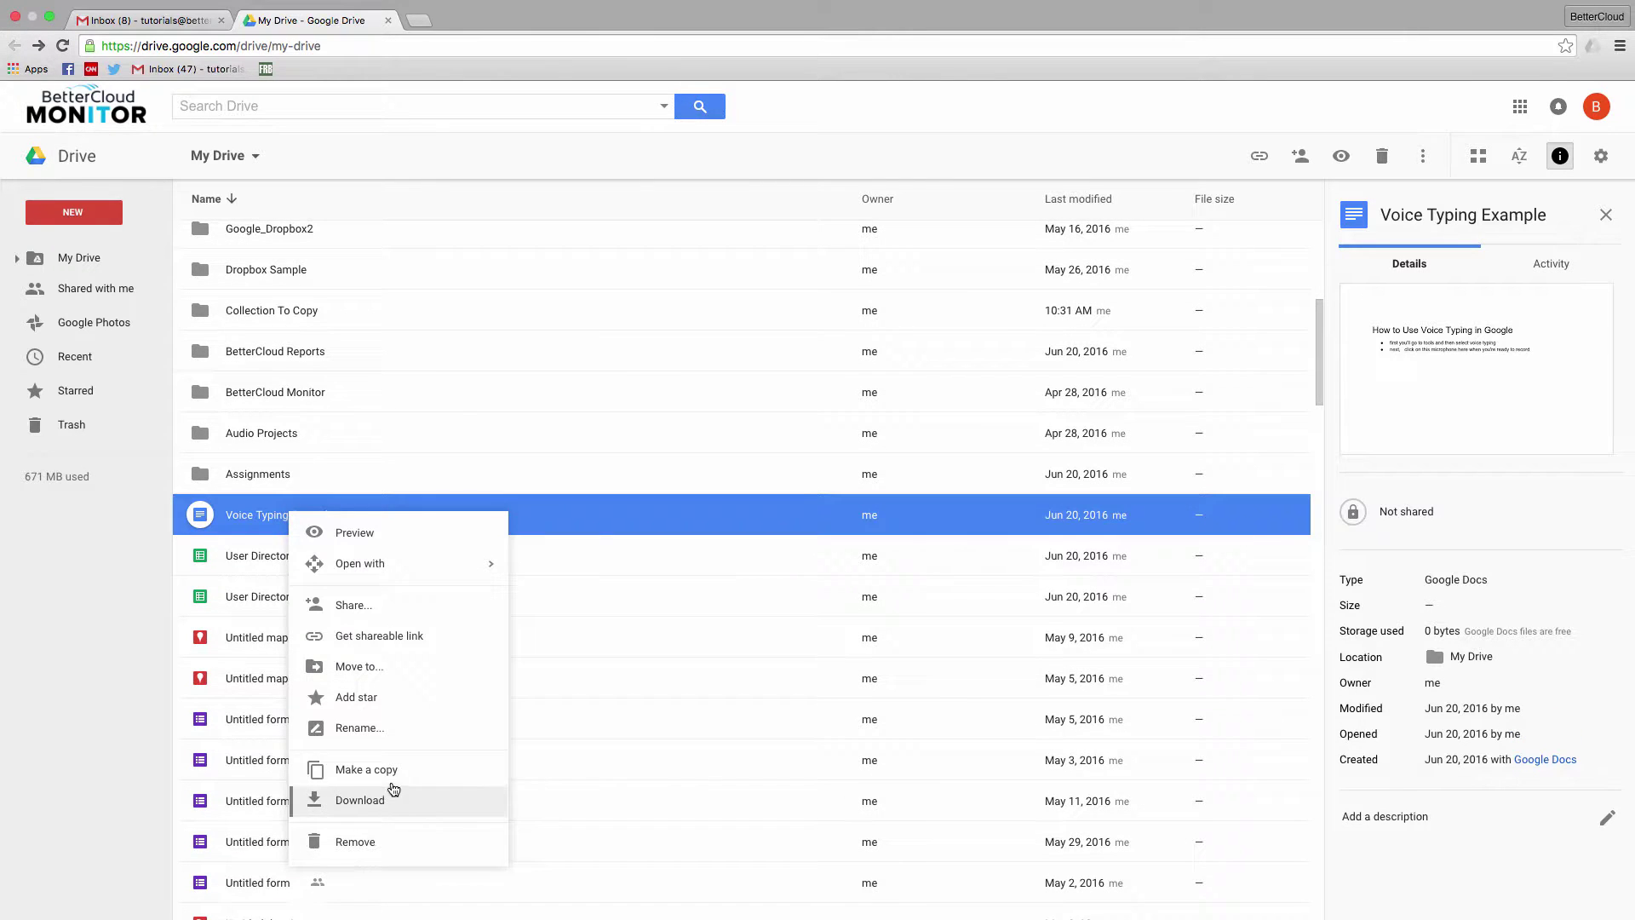
click(371, 769)
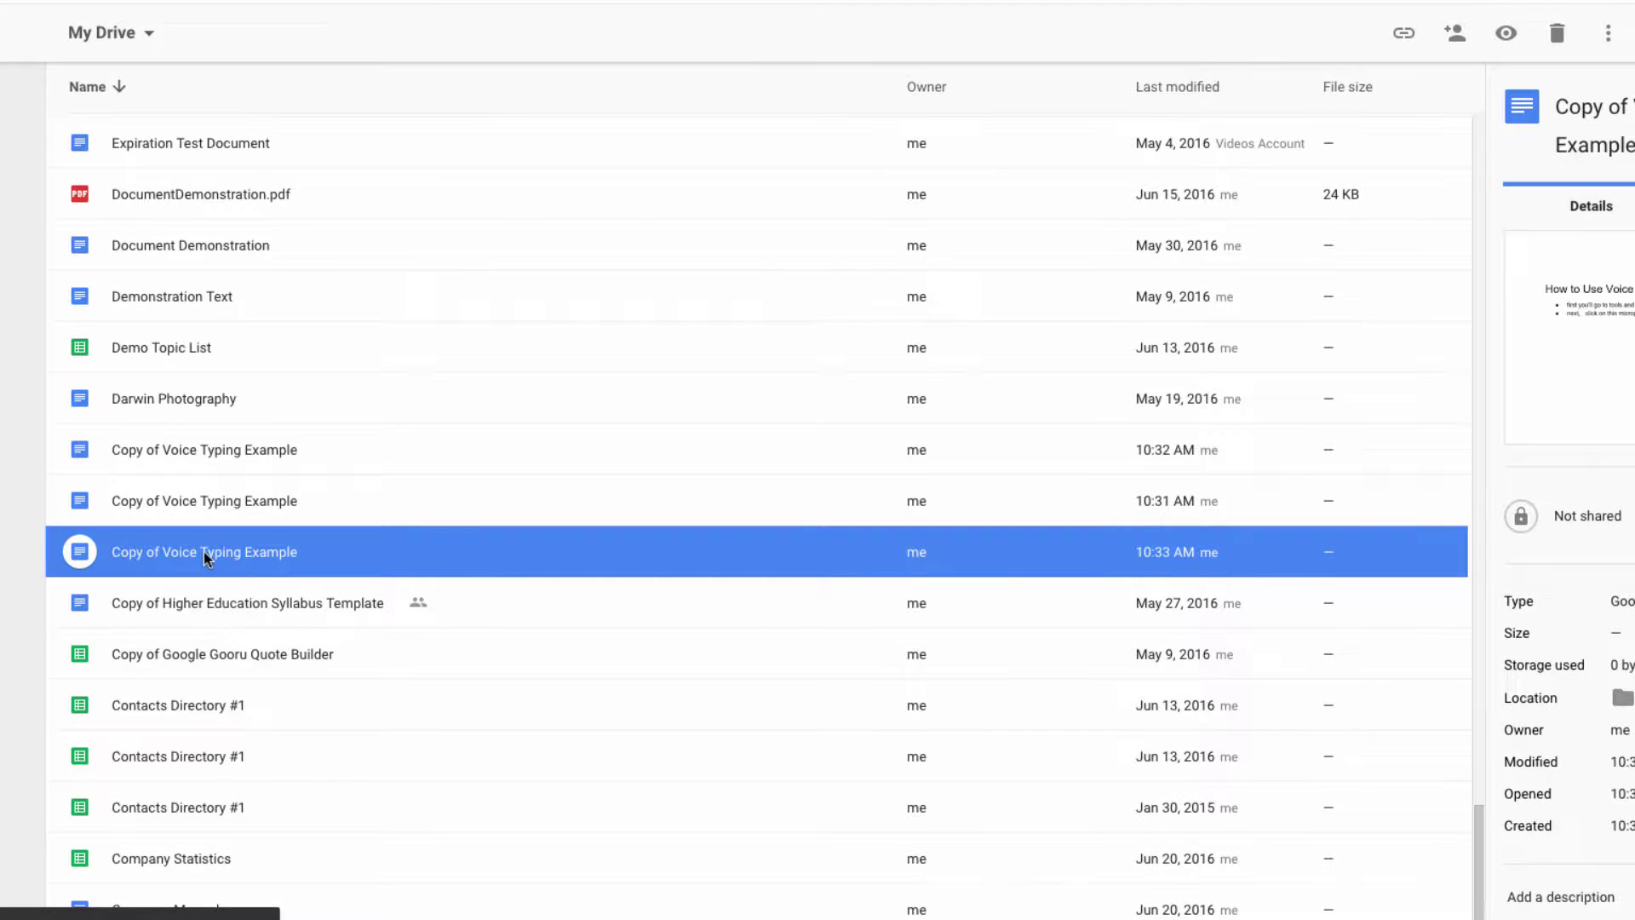
scroll(193, 529, up, 10)
scroll(196, 524, up, 10)
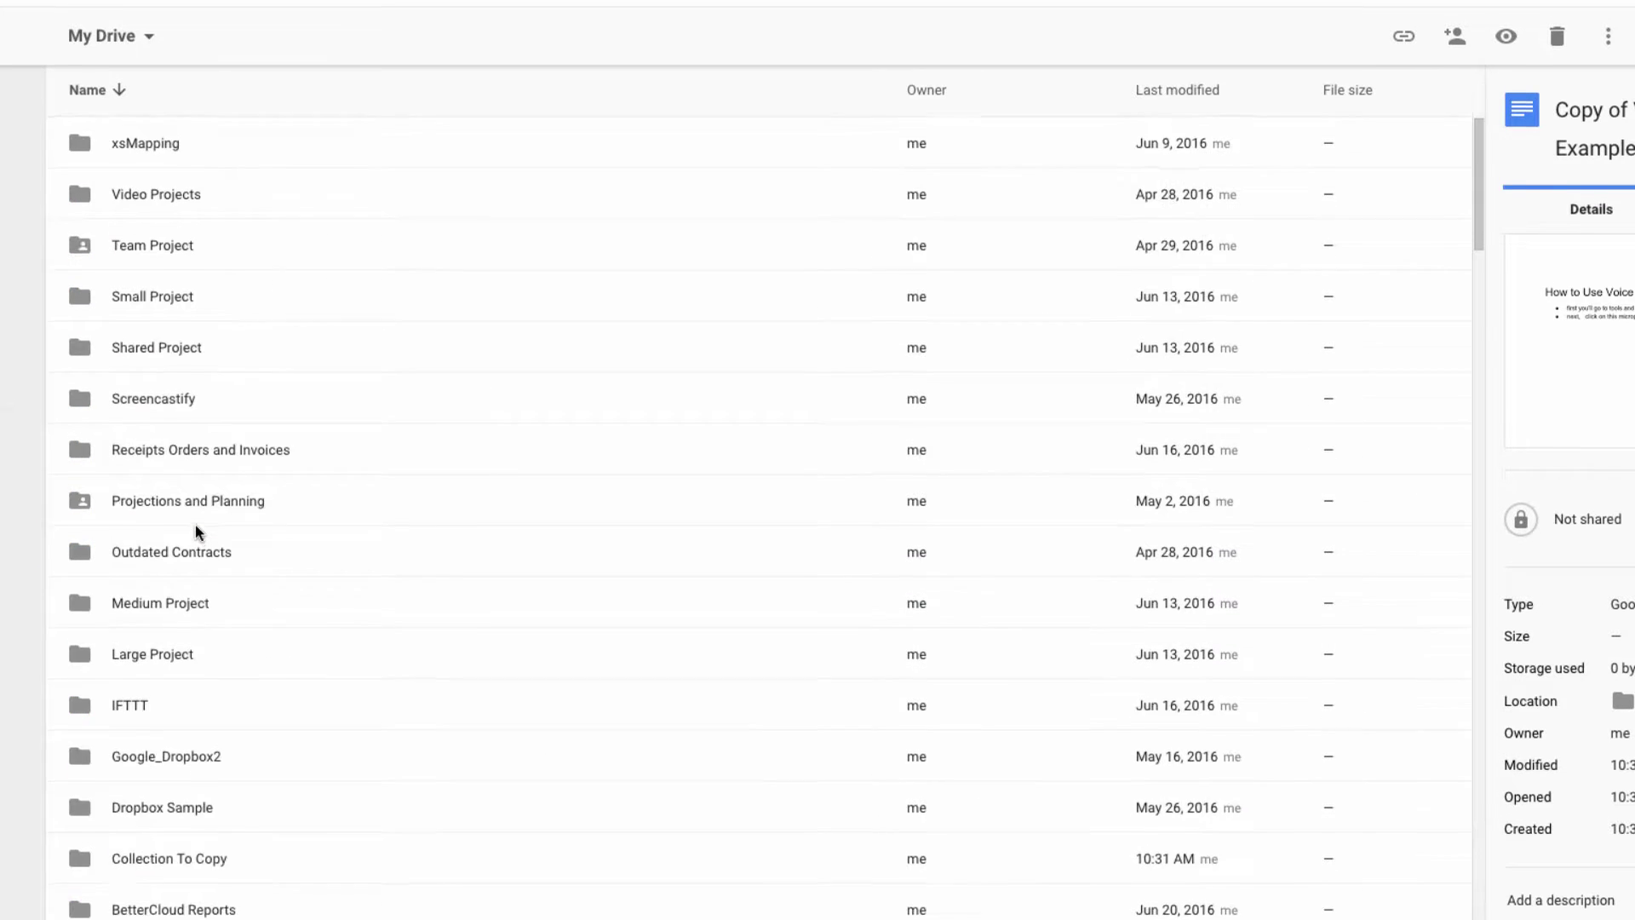
scroll(198, 538, down, 3)
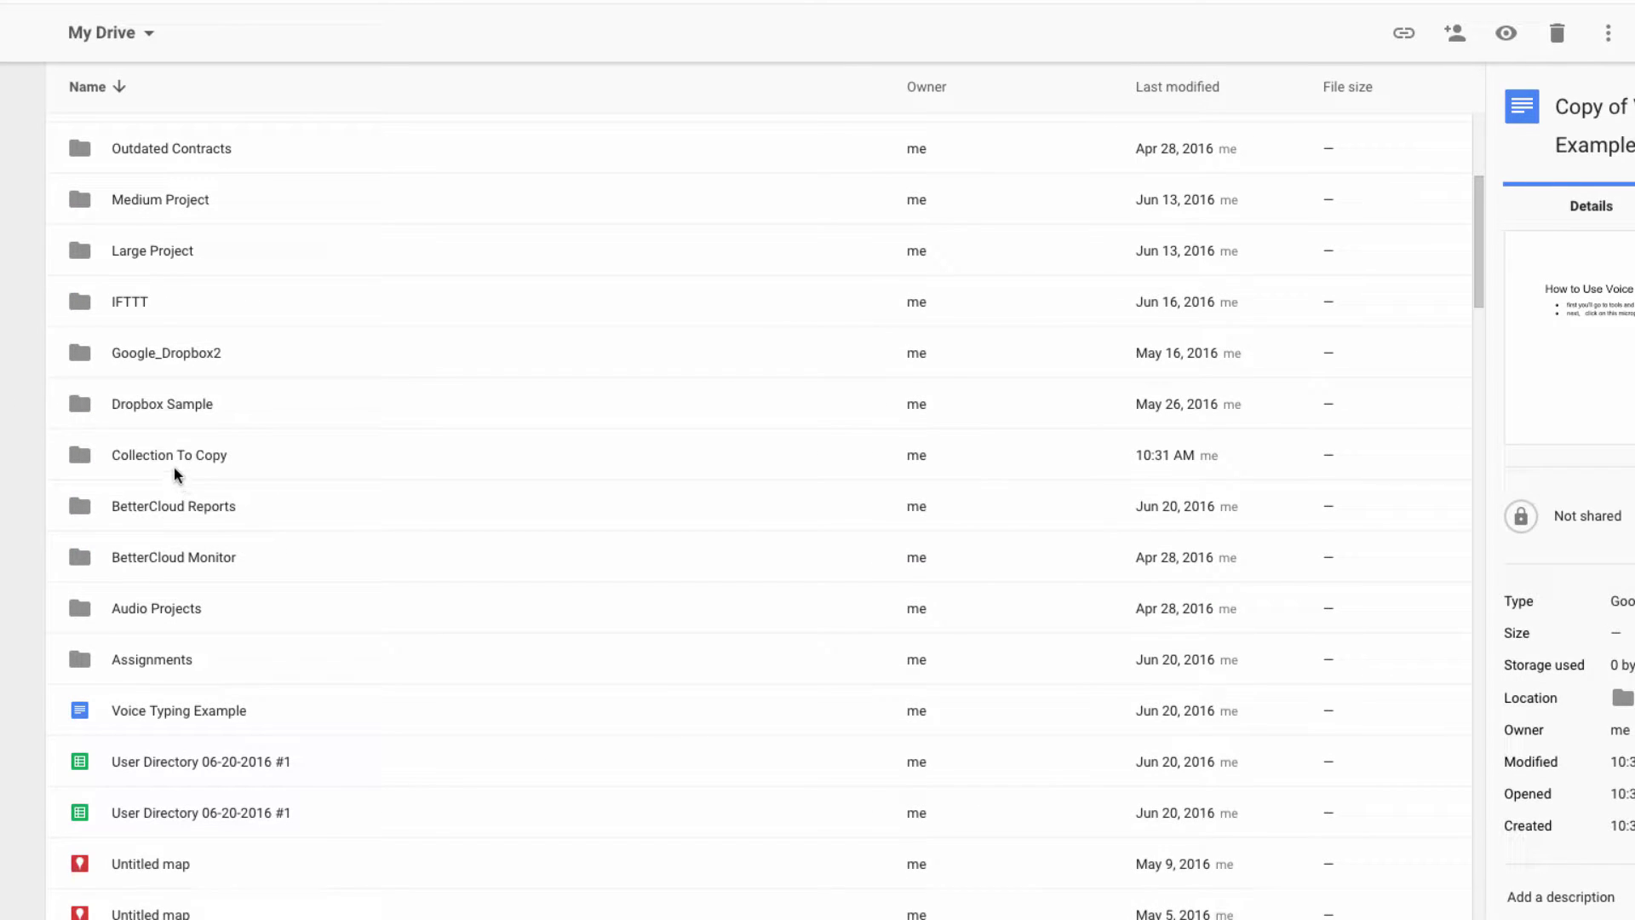
right_click(149, 458)
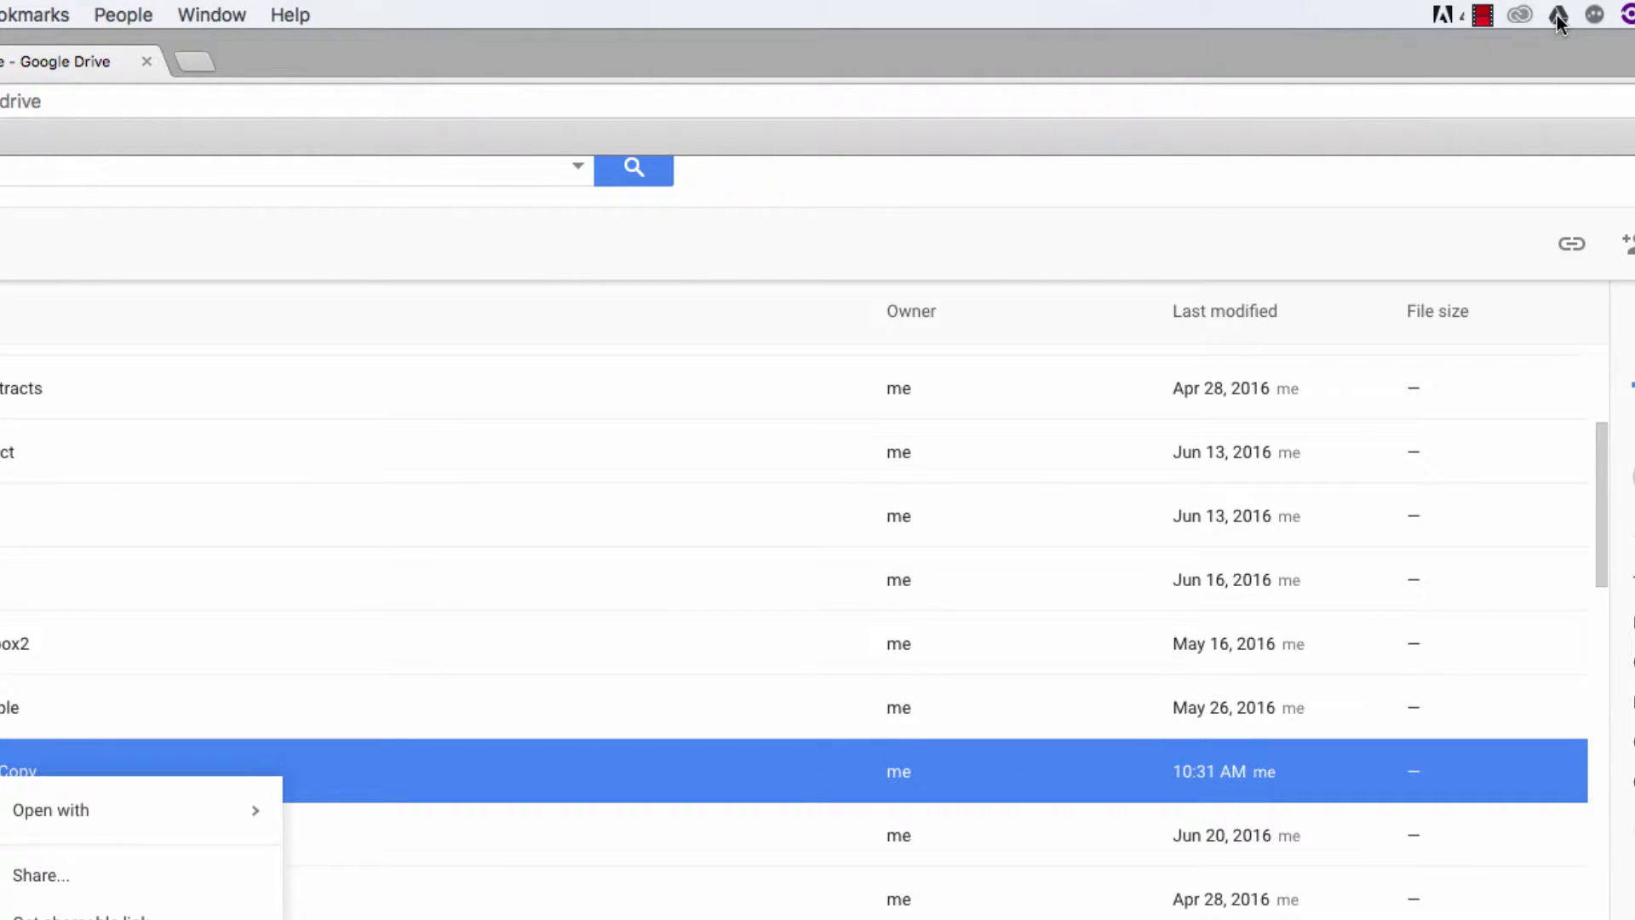
- Open the local Google Drive folder from the Drive menu-bar app
click(1559, 18)
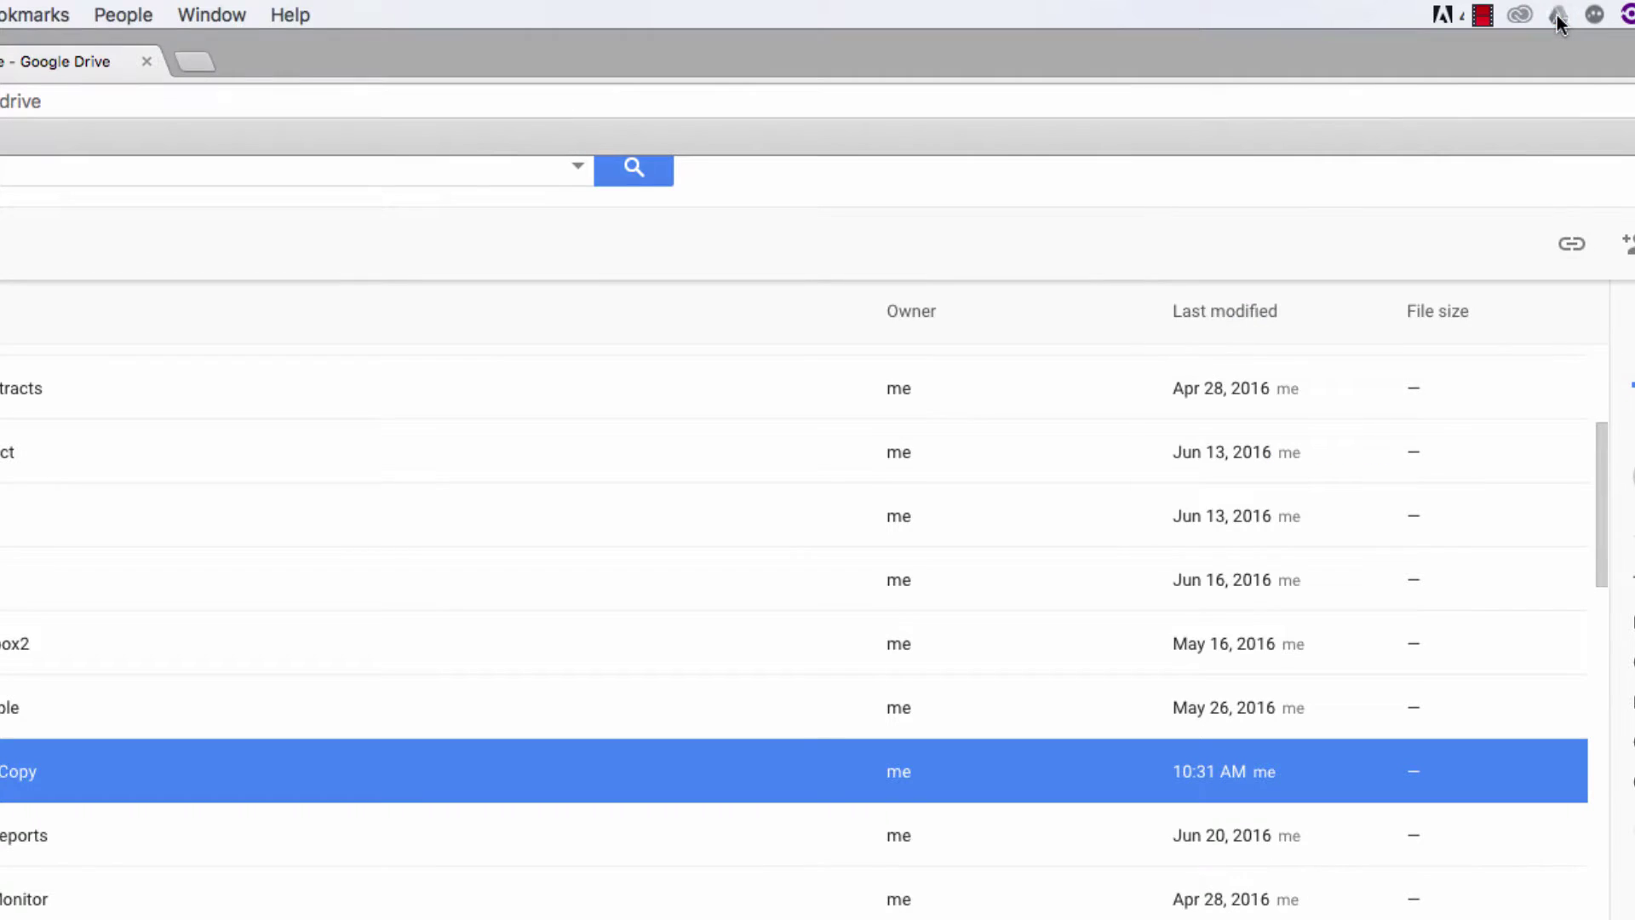
click(1559, 18)
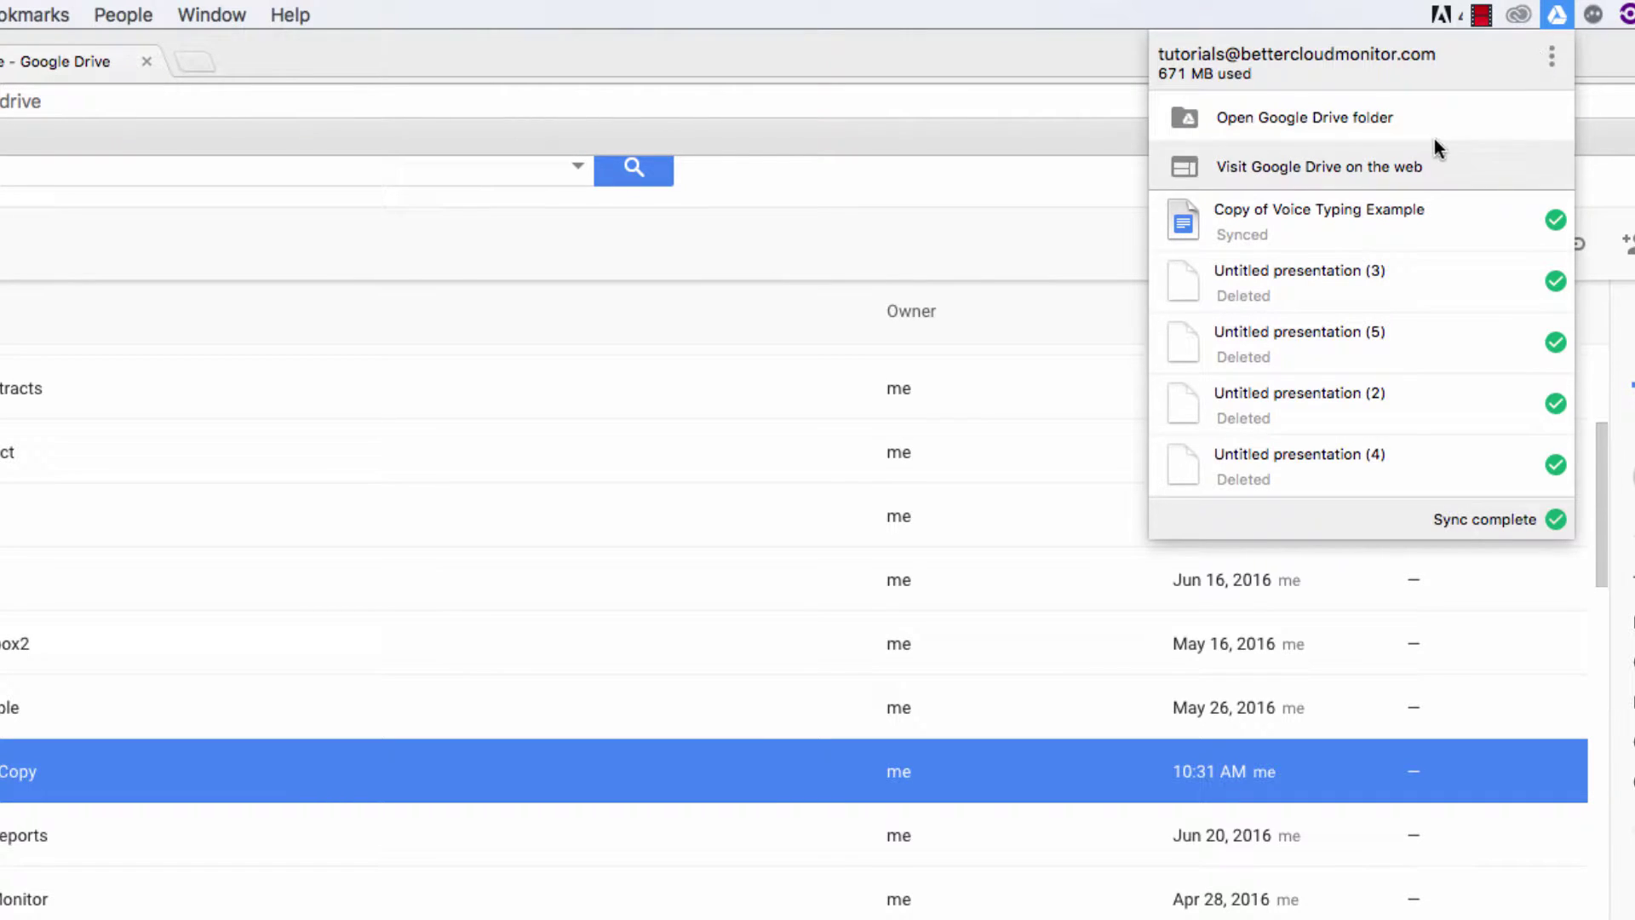
click(1411, 118)
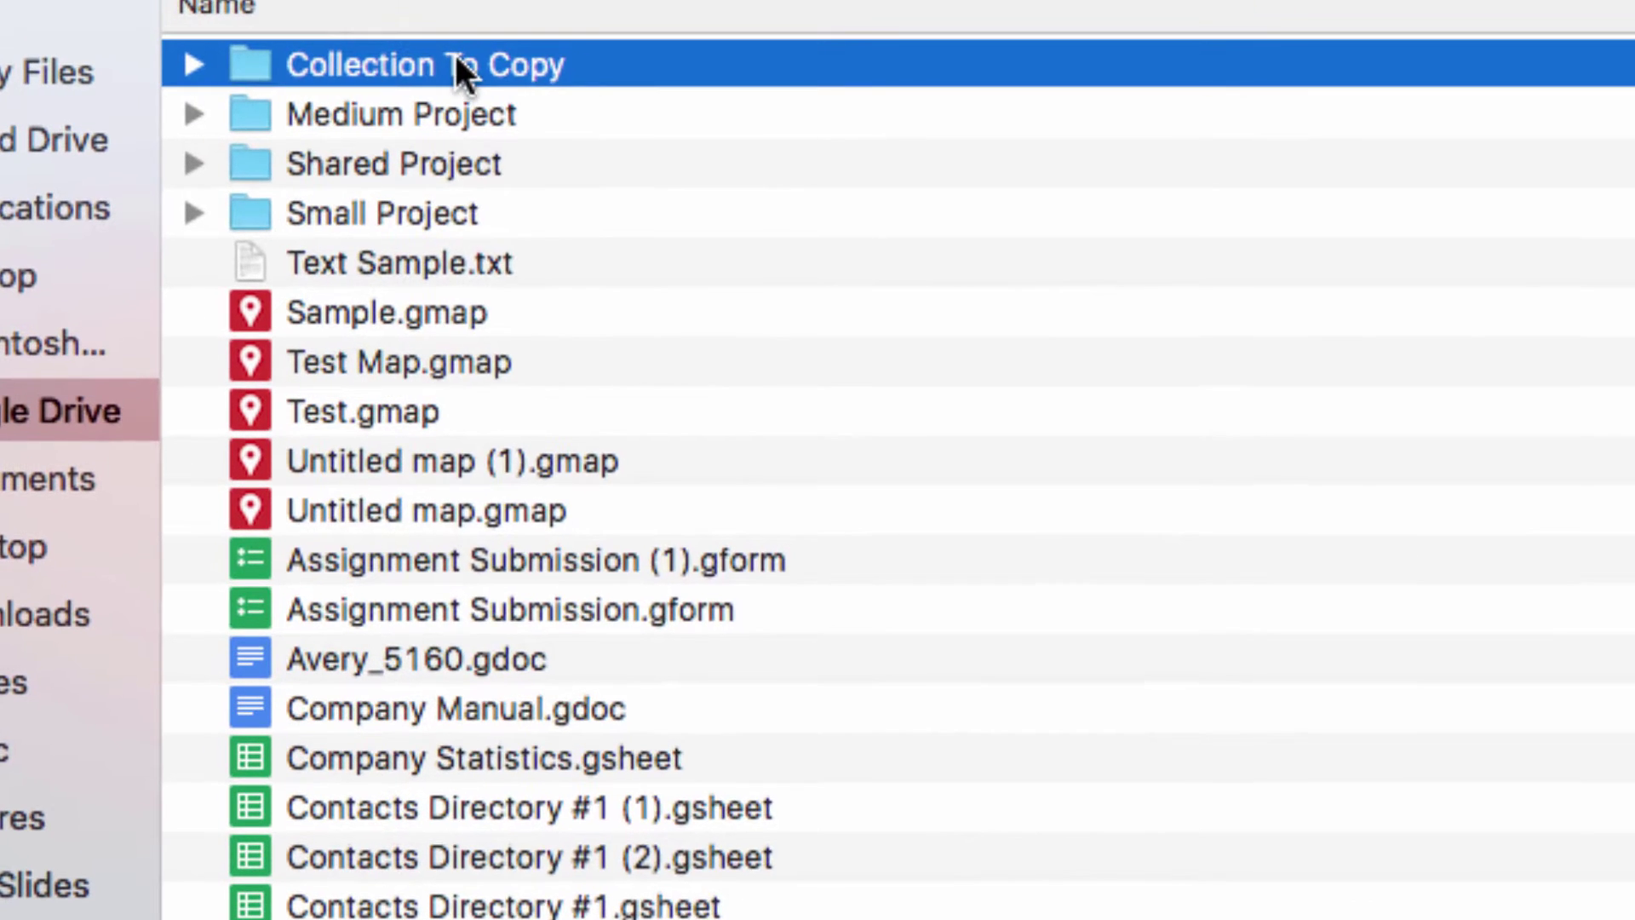
- Copy and paste the Collection To Copy folder, then select the new 'Collection To Copy copy'
right_click(213, 69)
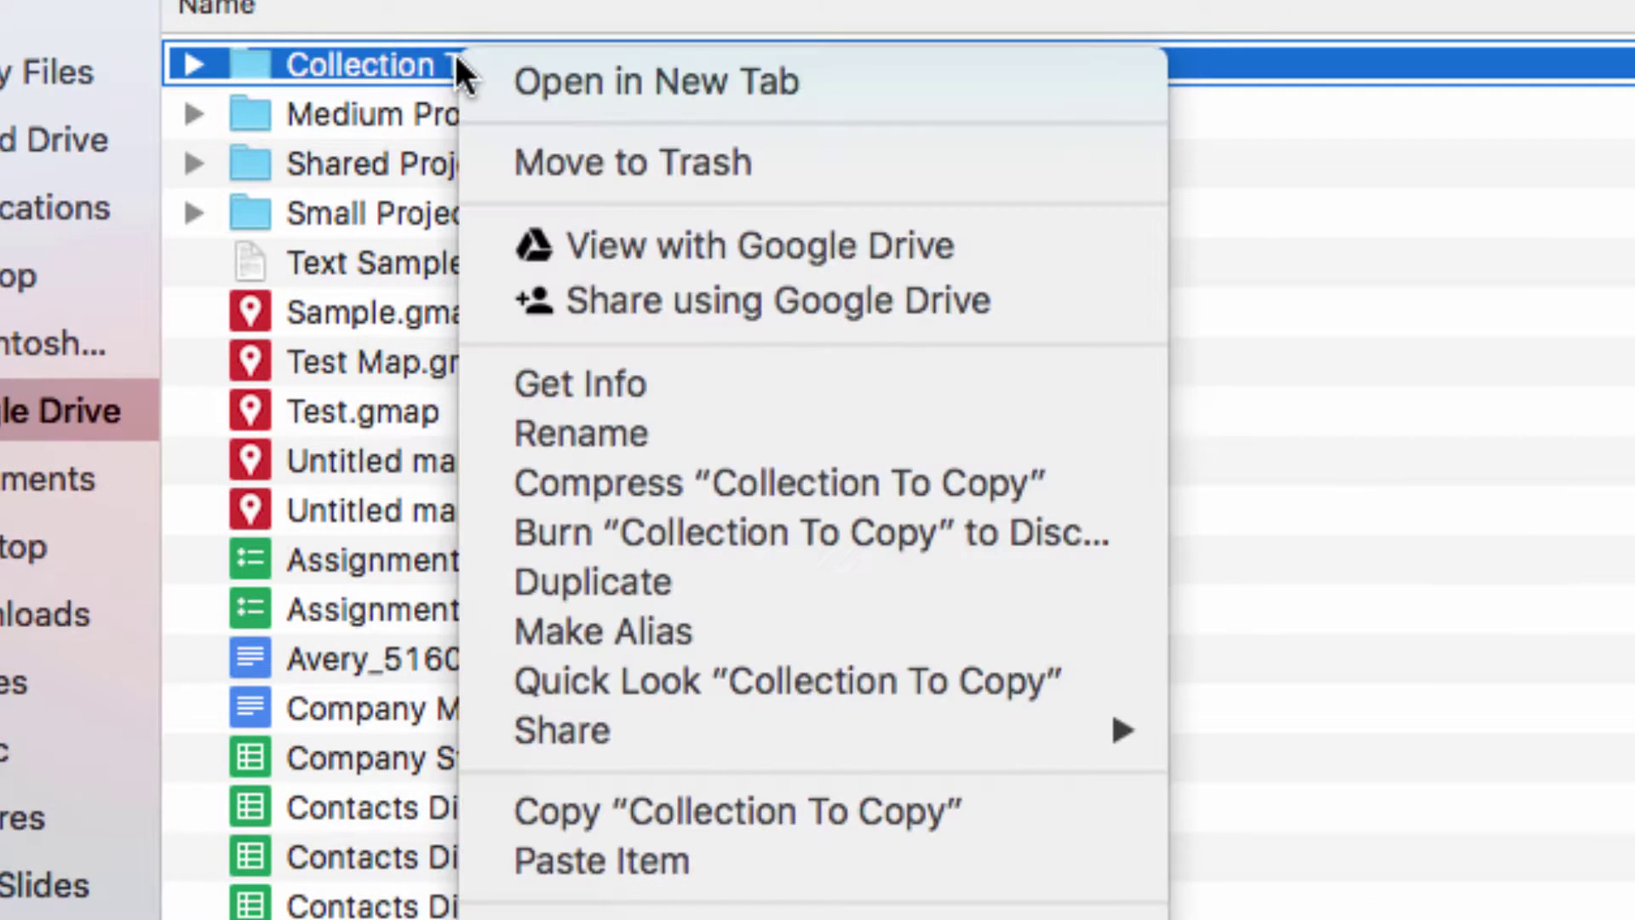
click(930, 814)
key(alt+super+a)
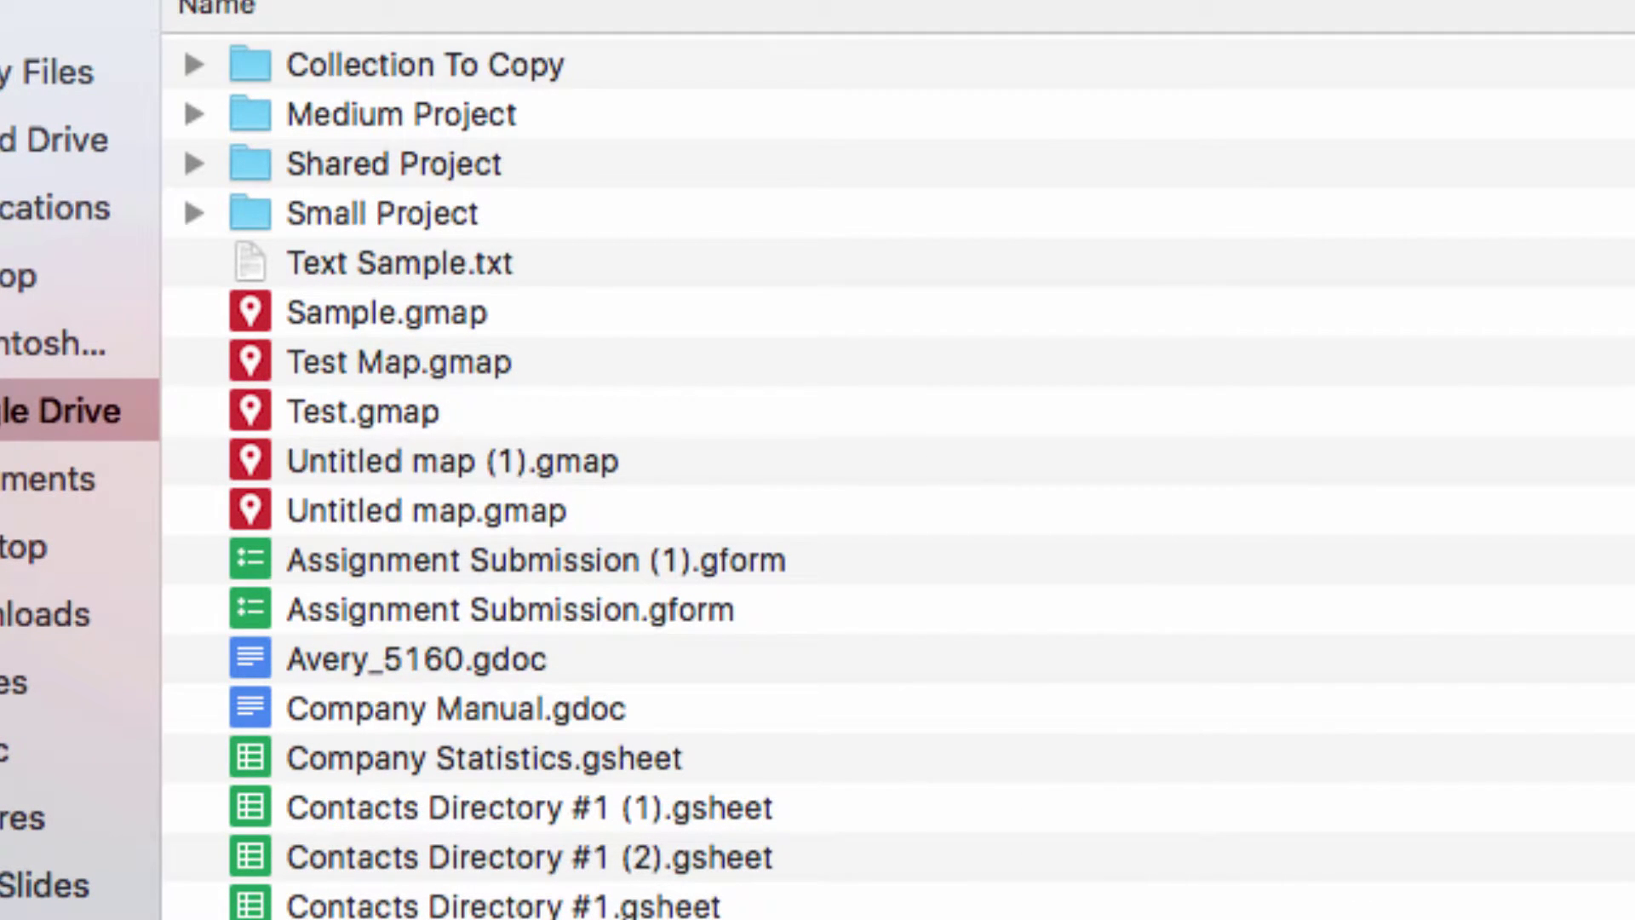
key(super+v)
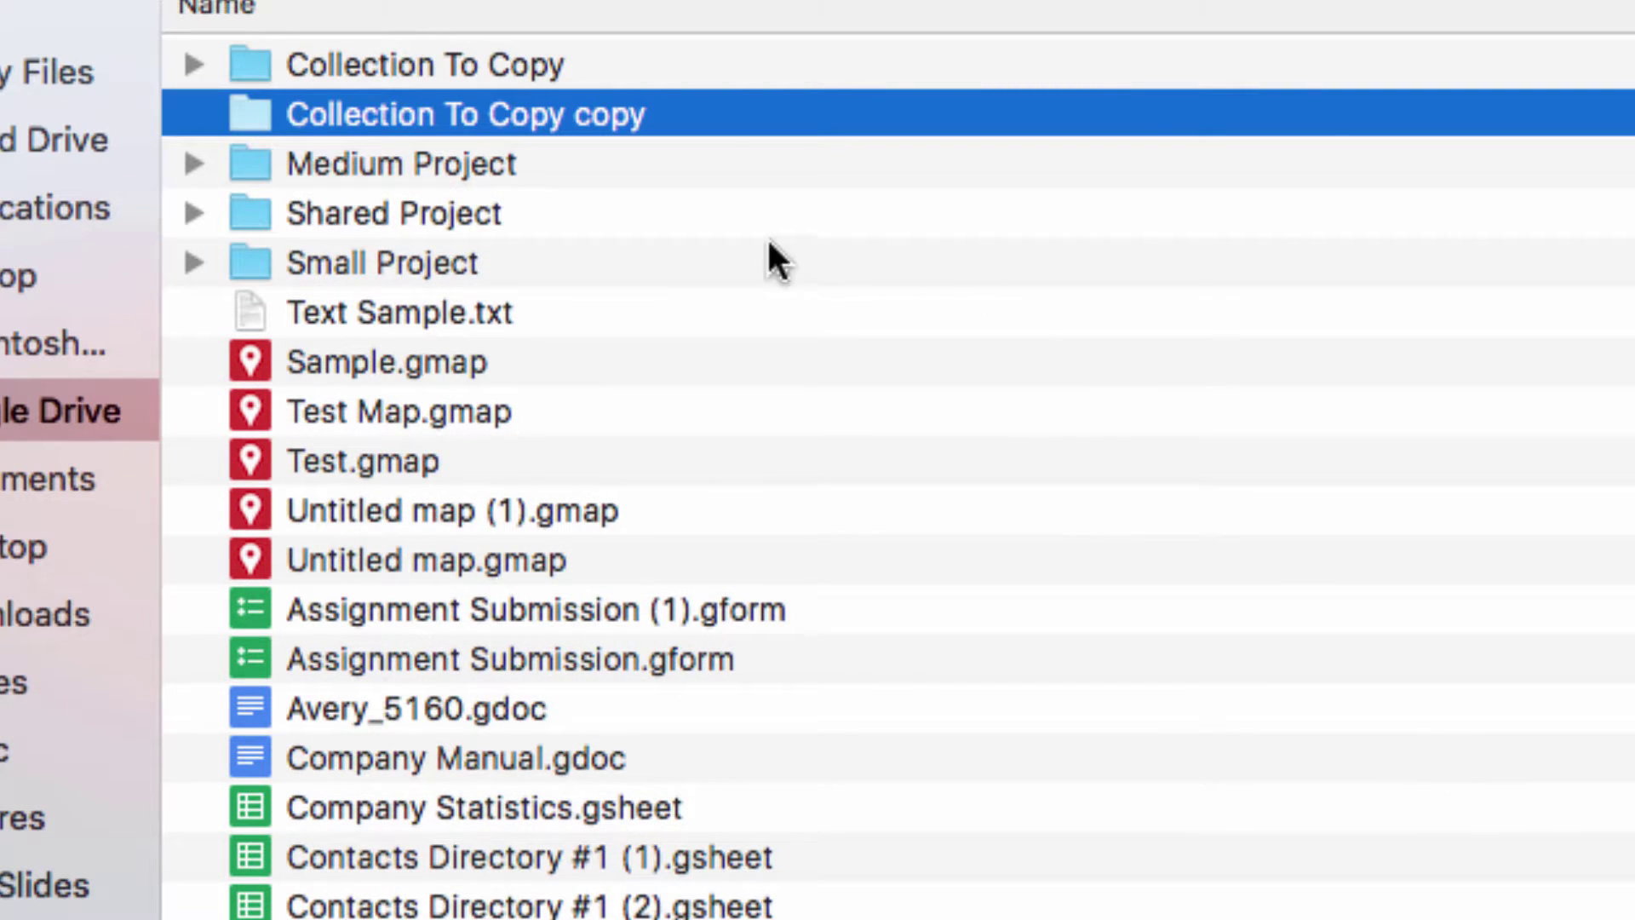
click(696, 213)
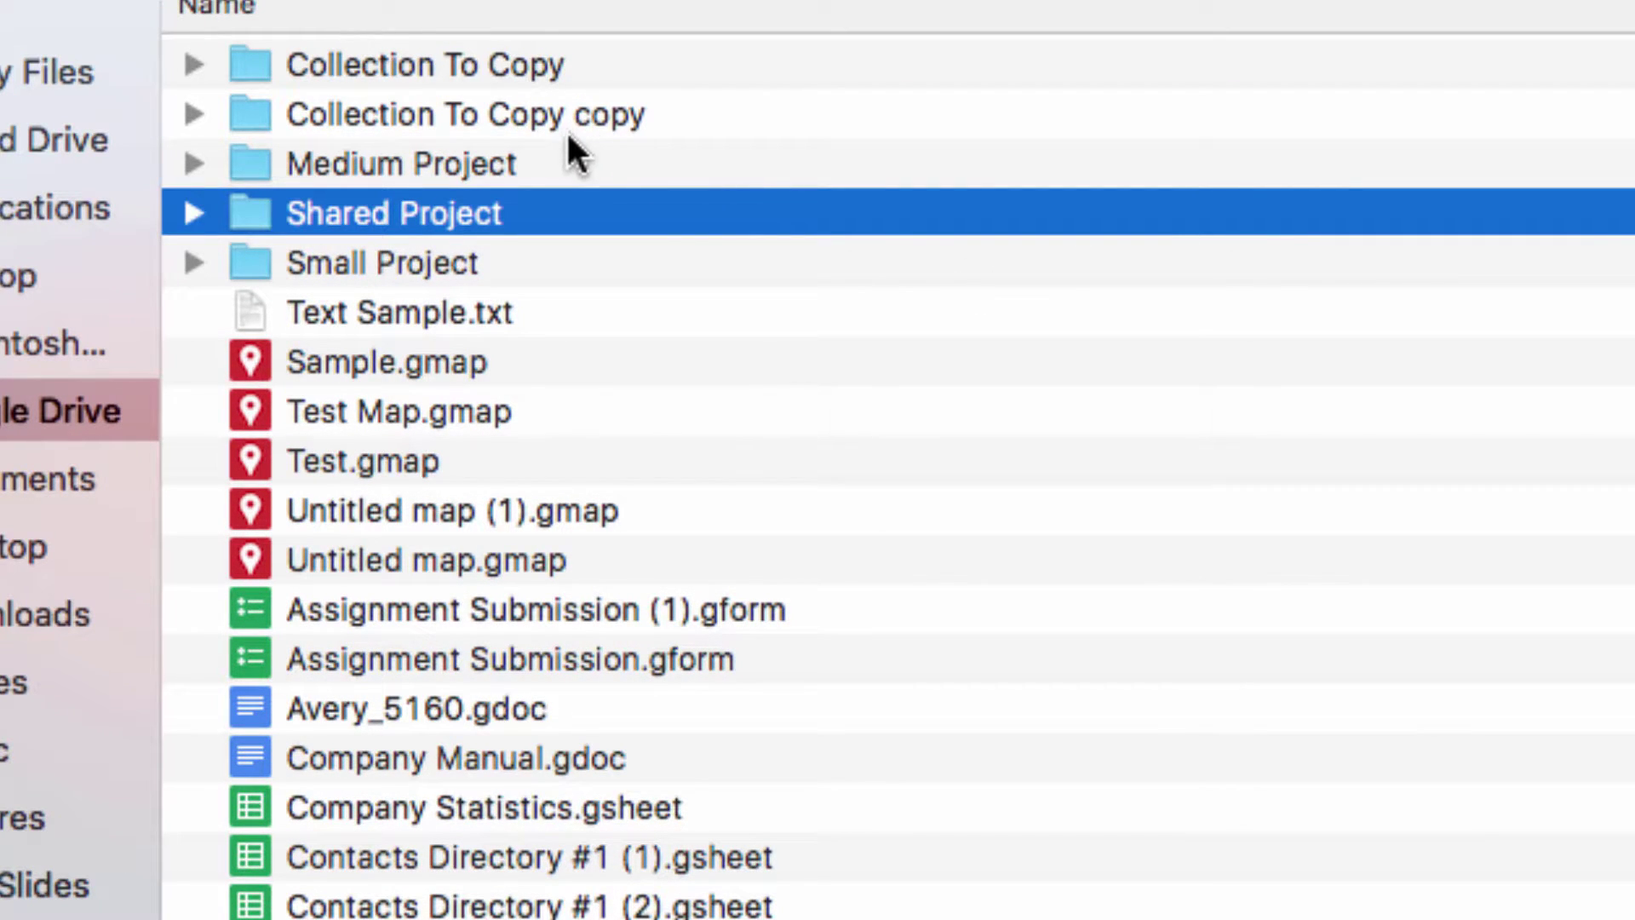
click(584, 114)
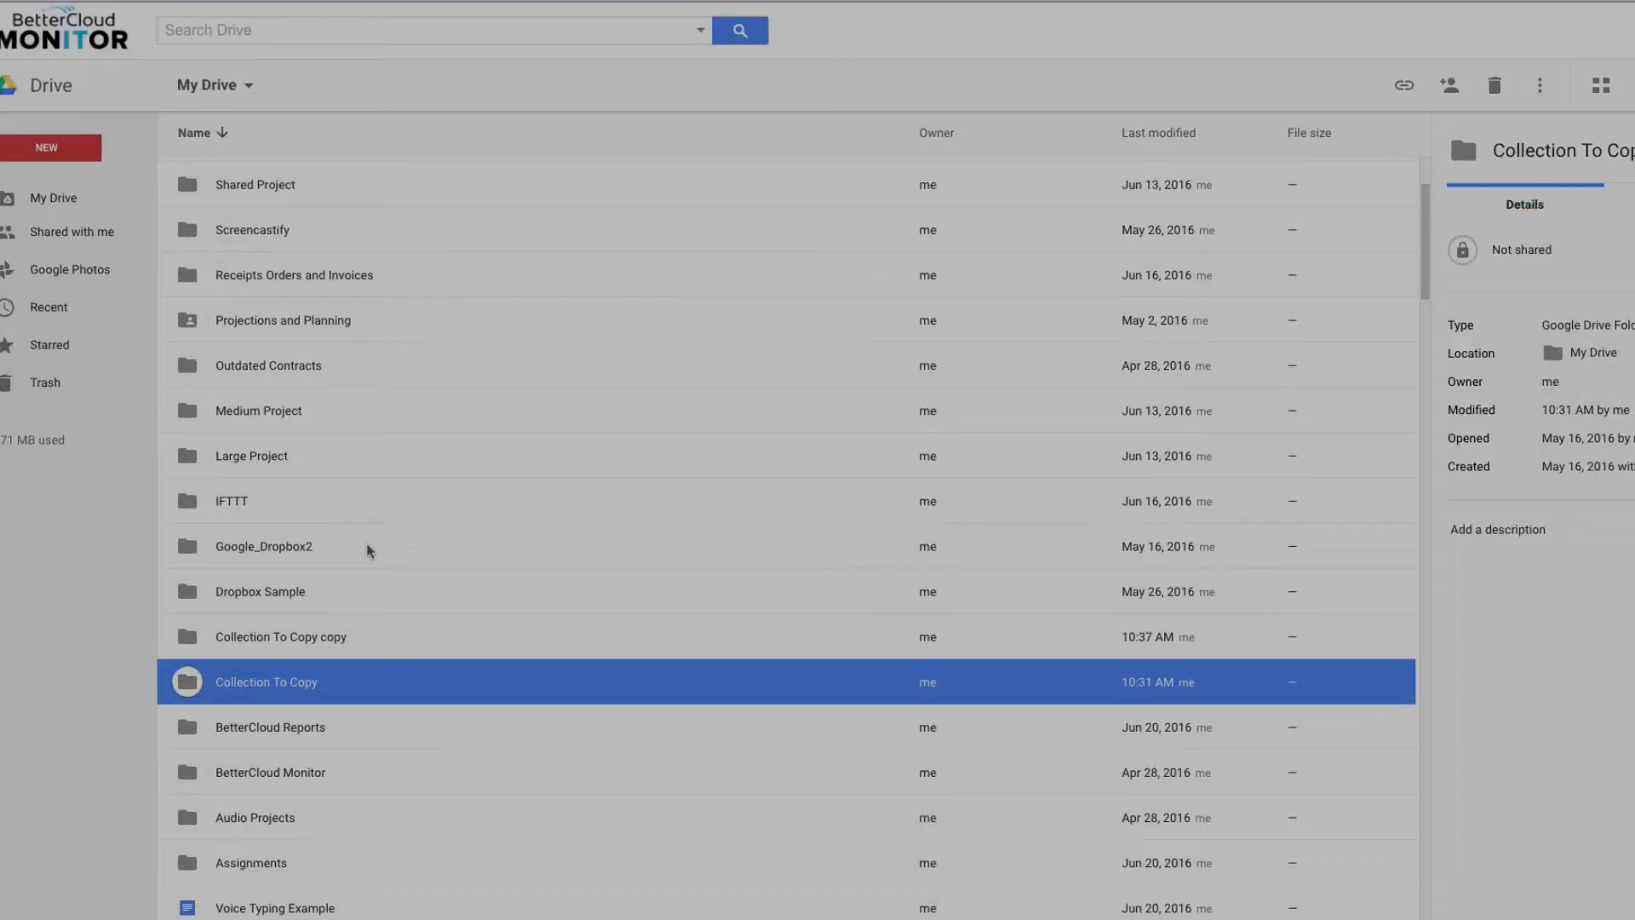
click(350, 576)
click(347, 643)
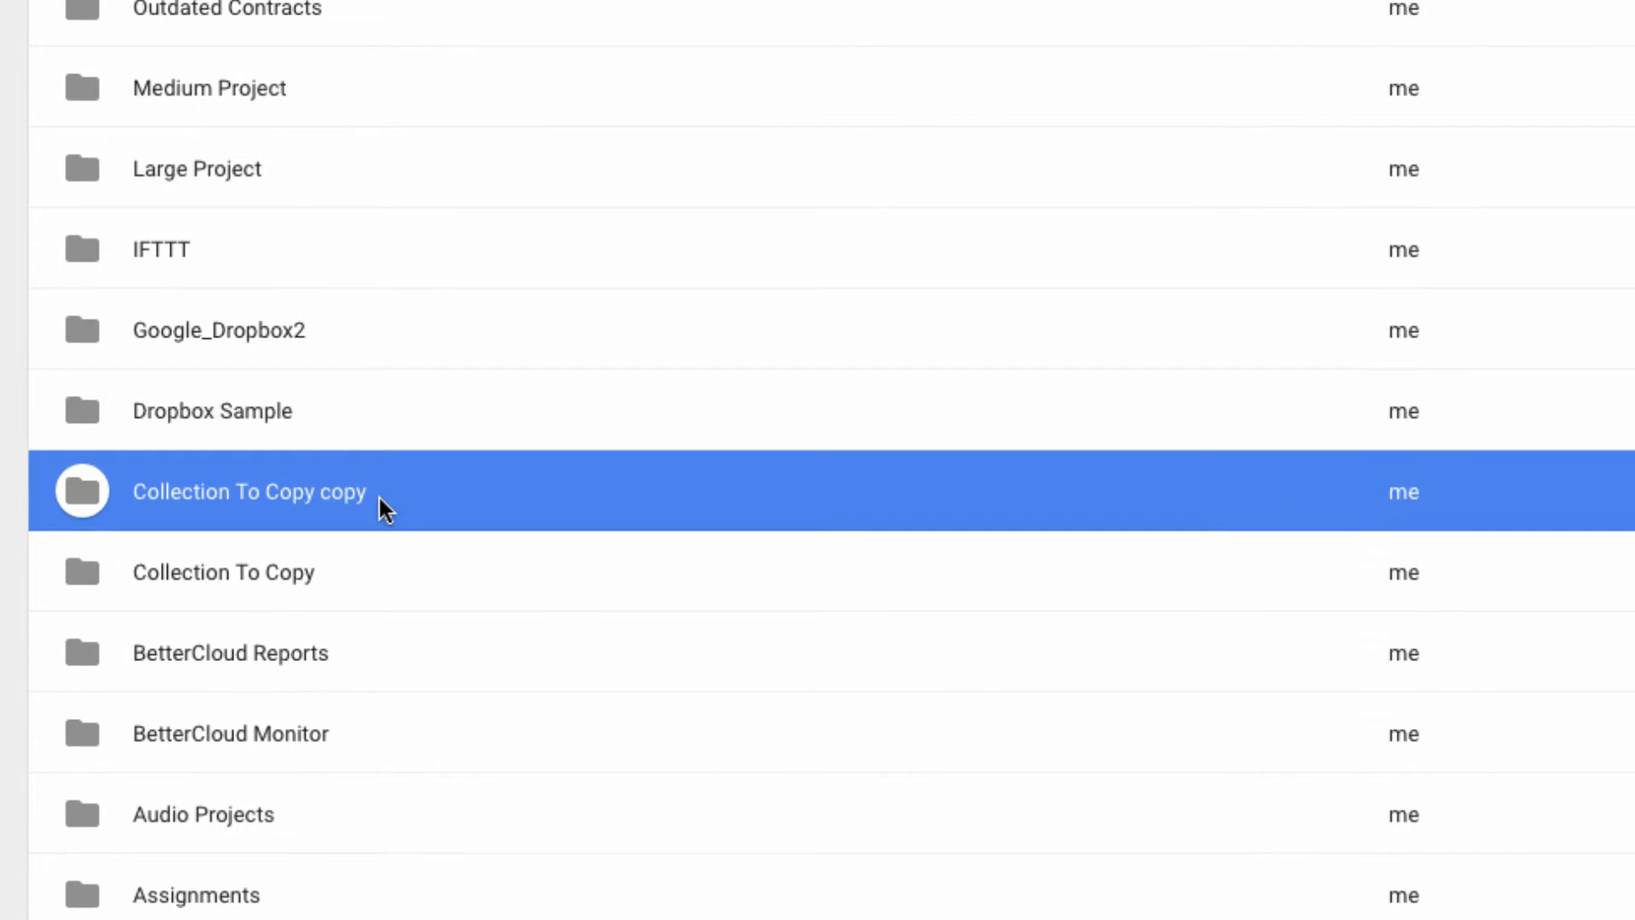
scroll(386, 377, down, 1)
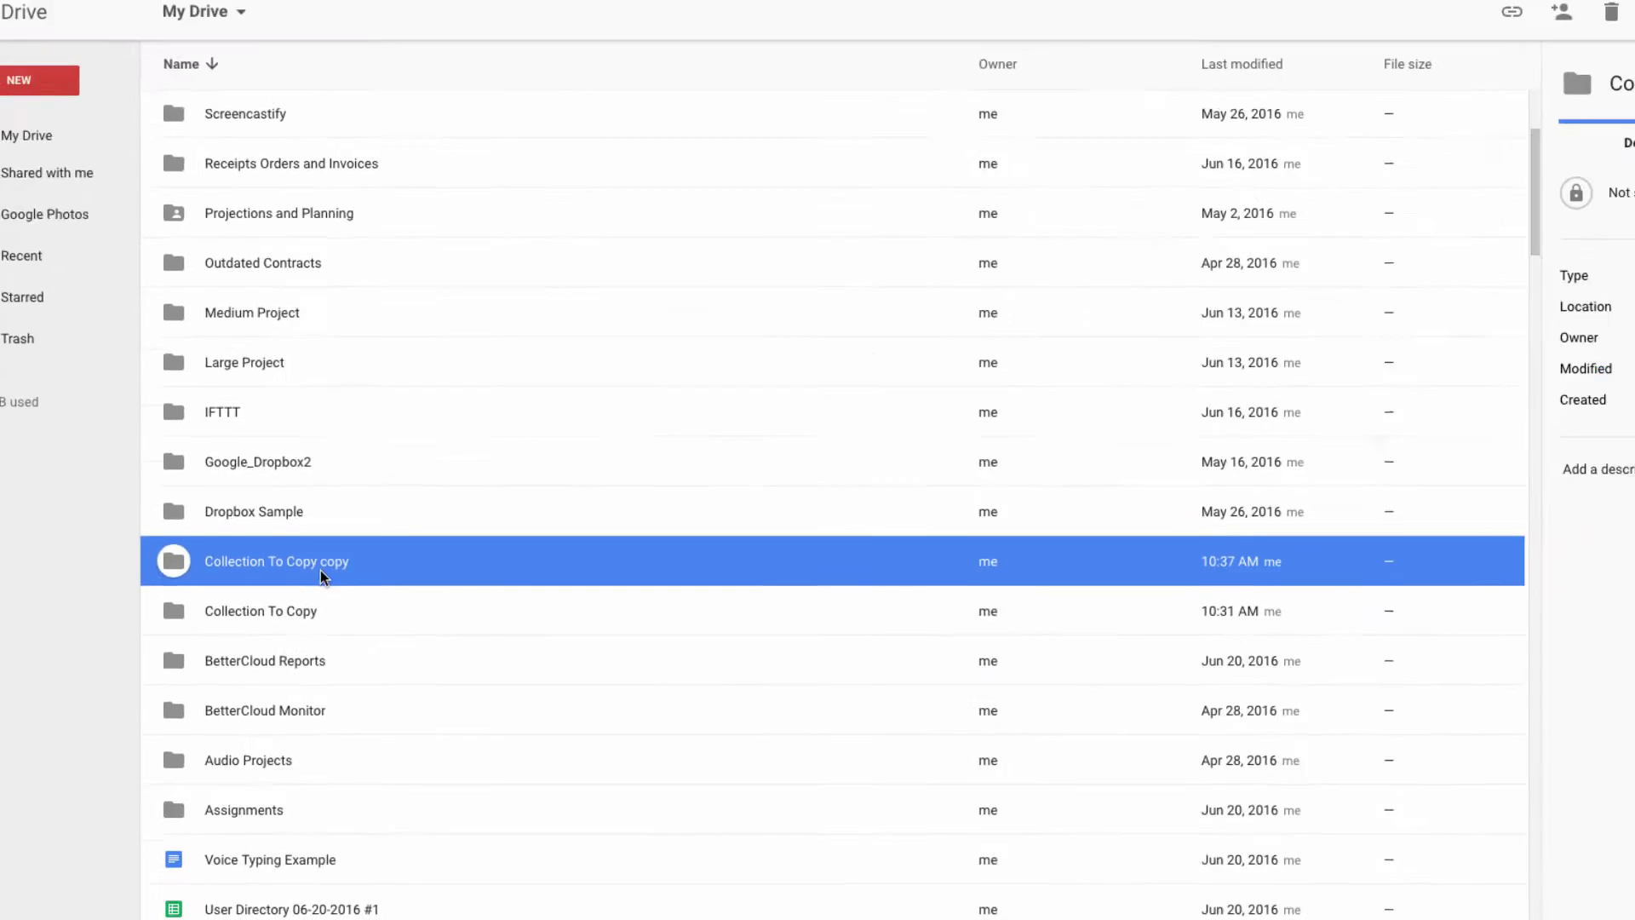
double_click(321, 570)
scroll(500, 568, down, 1)
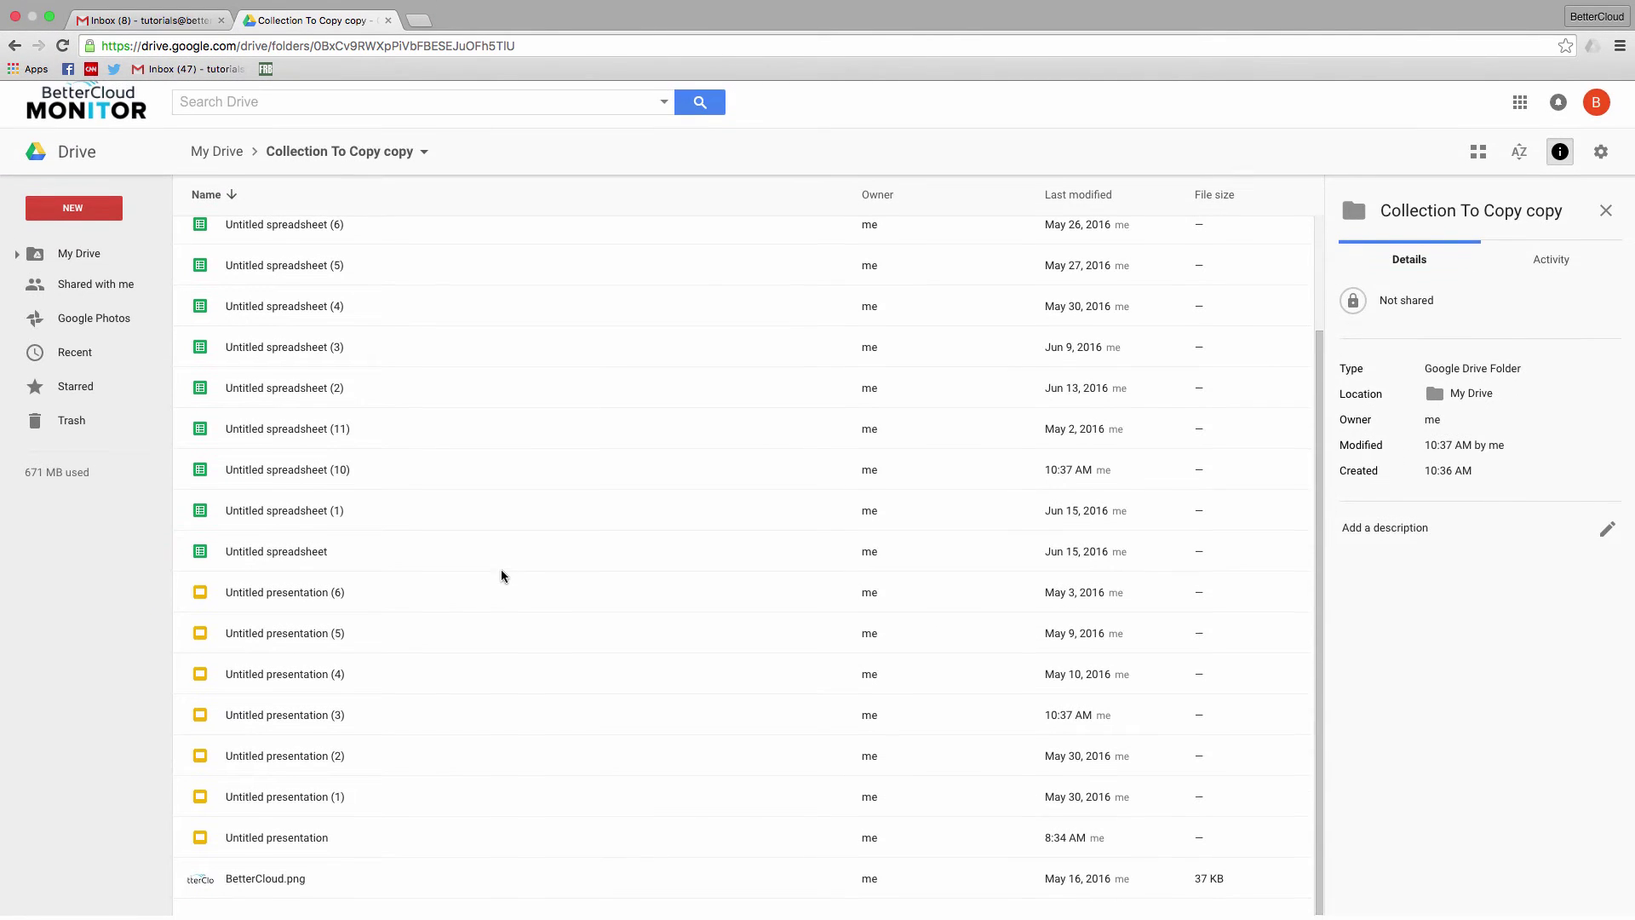
scroll(500, 568, up, 1)
click(16, 46)
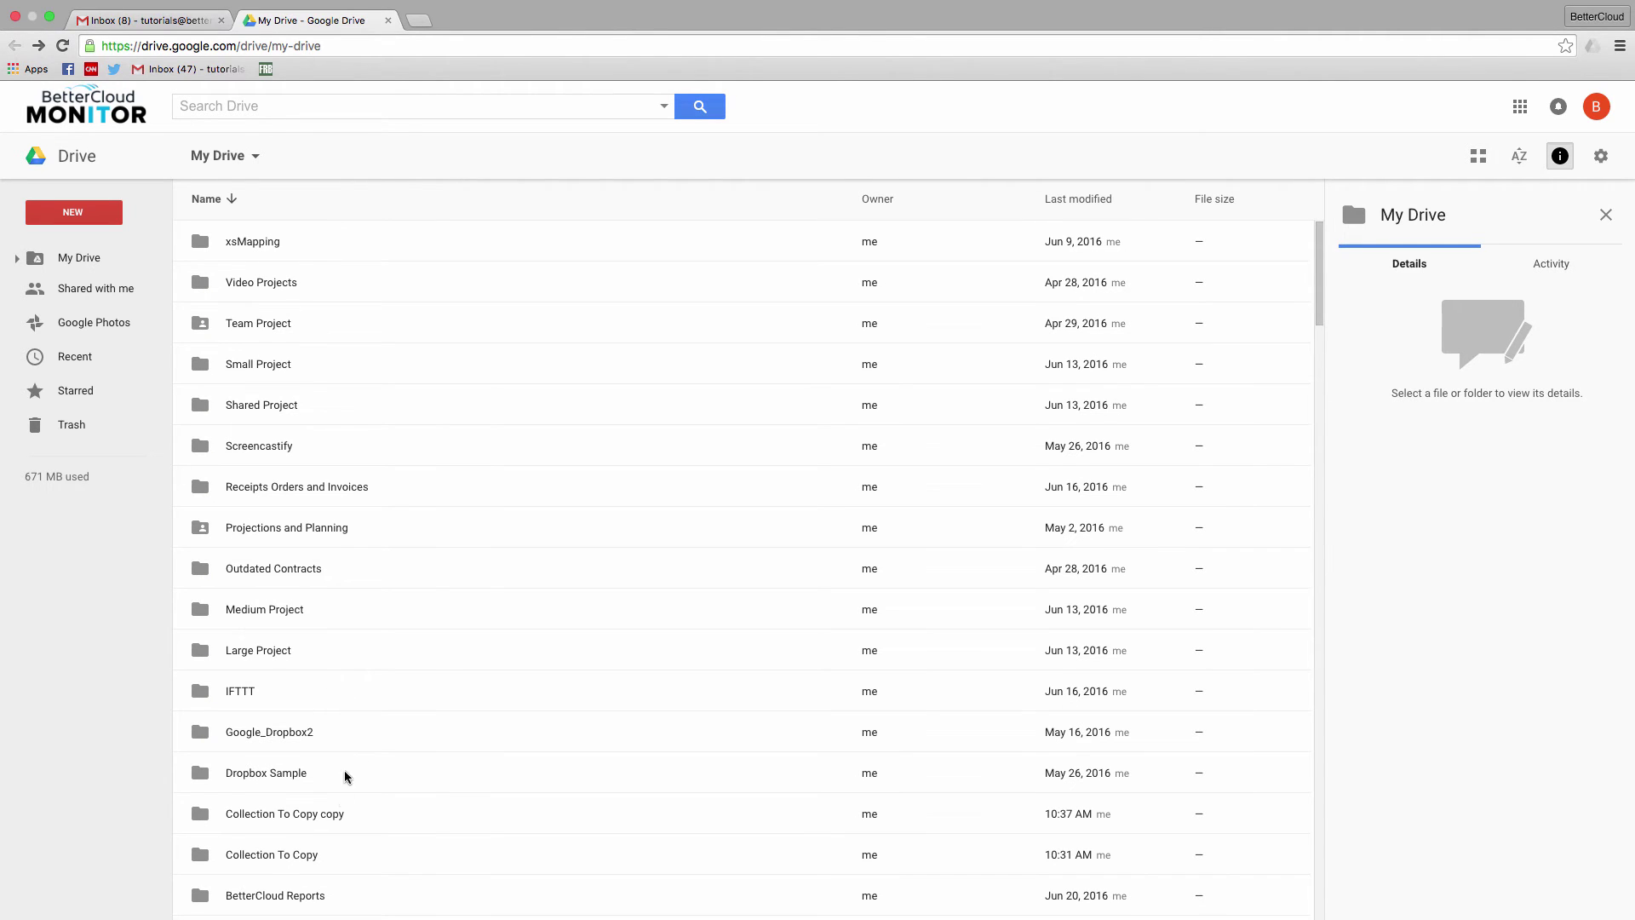
double_click(320, 853)
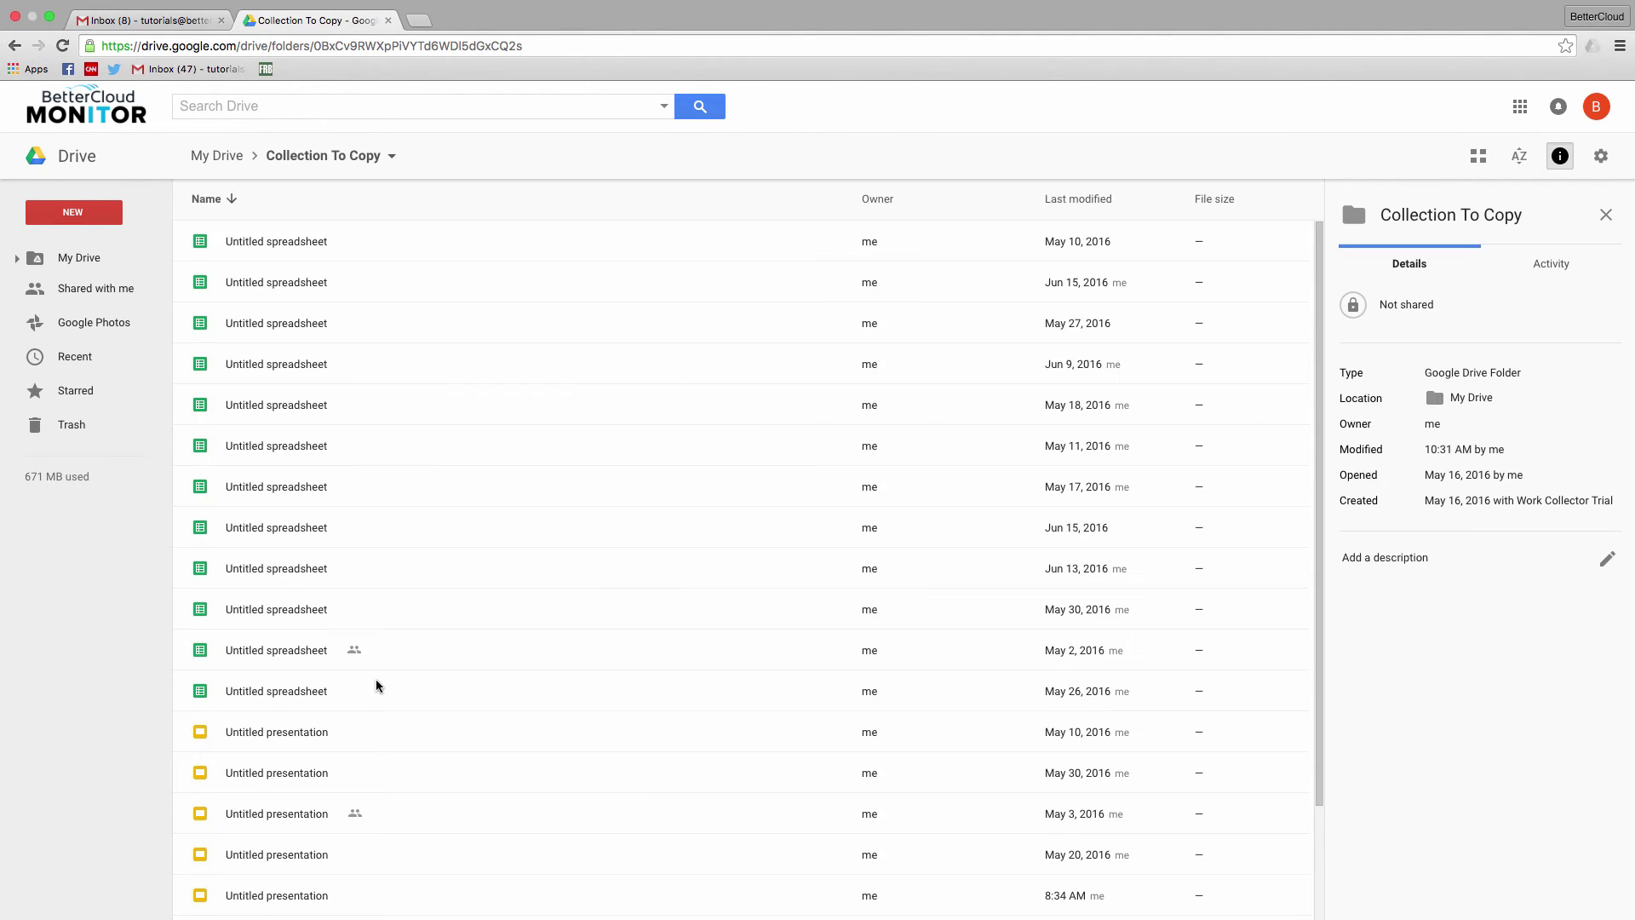
scroll(376, 683, down, 2)
scroll(375, 682, up, 2)
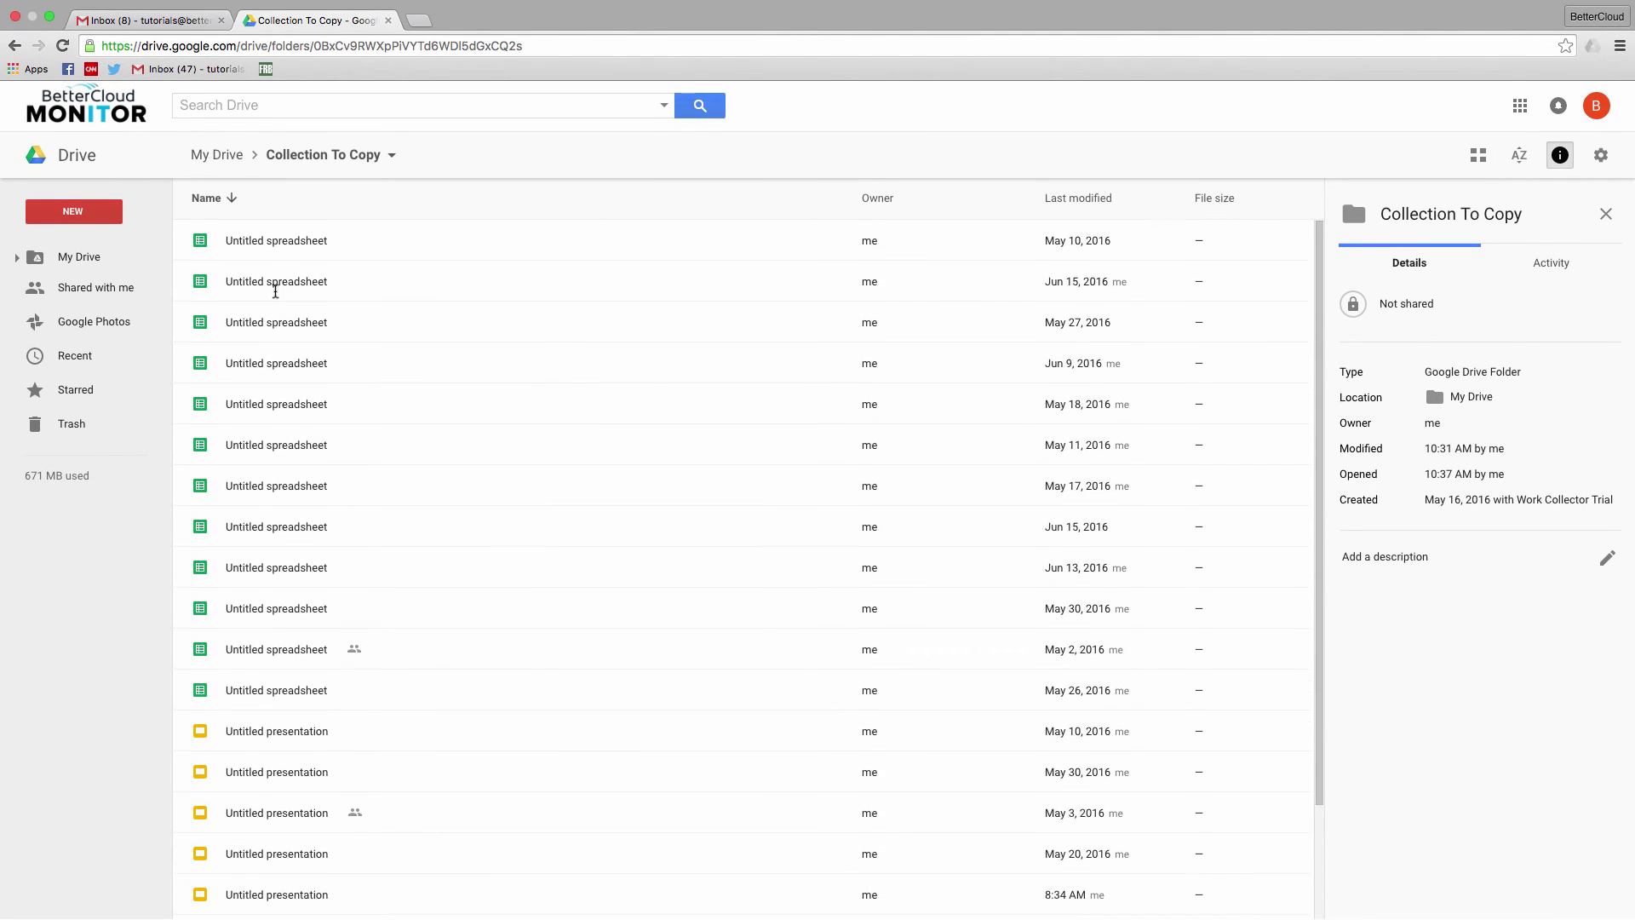
click(15, 46)
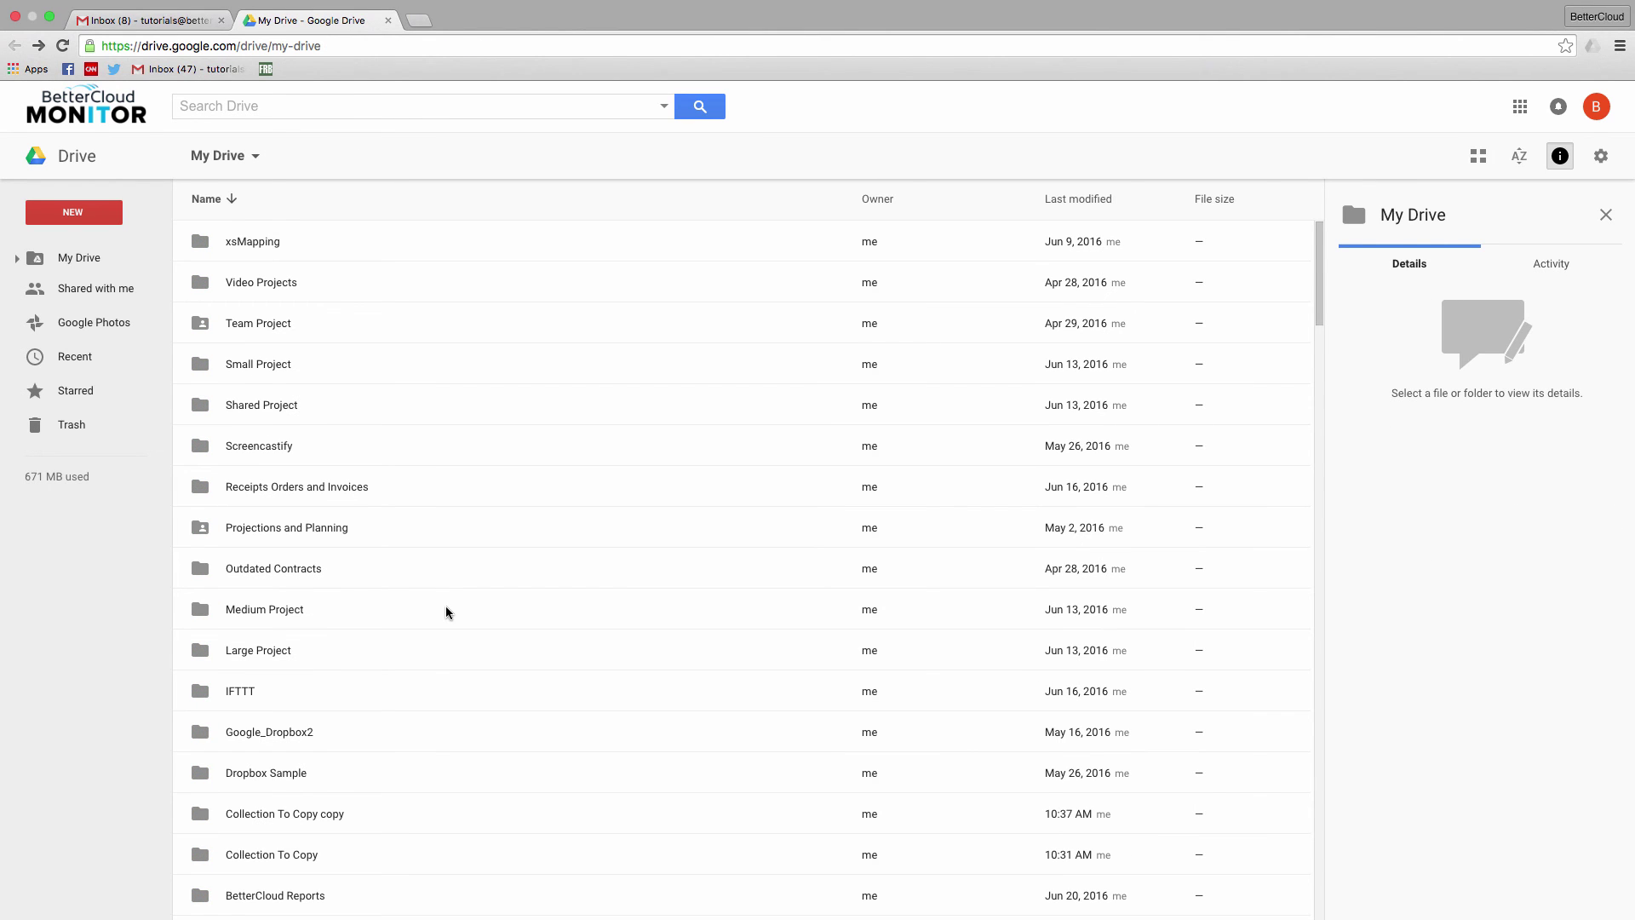